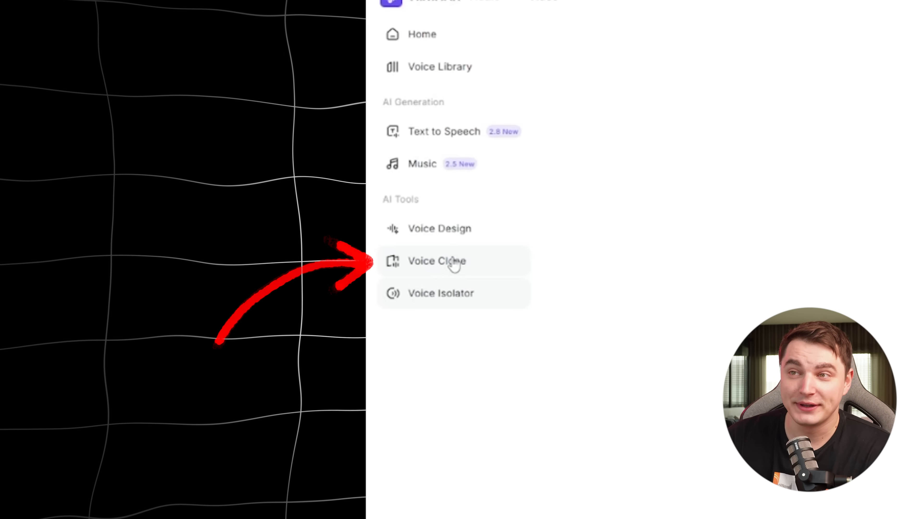
# Step: Open the Voice Clone tool and work with the uploaded voice sample
pyautogui.click(454, 263)
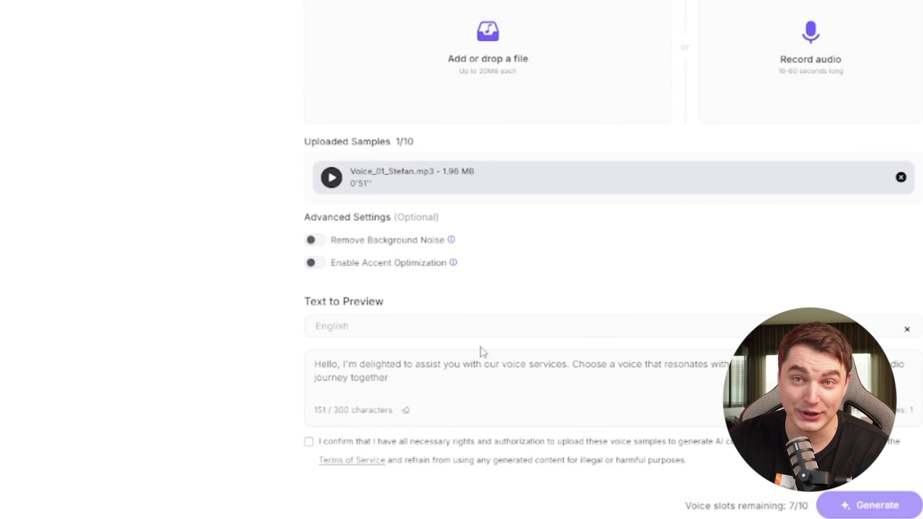
pyautogui.click(308, 441)
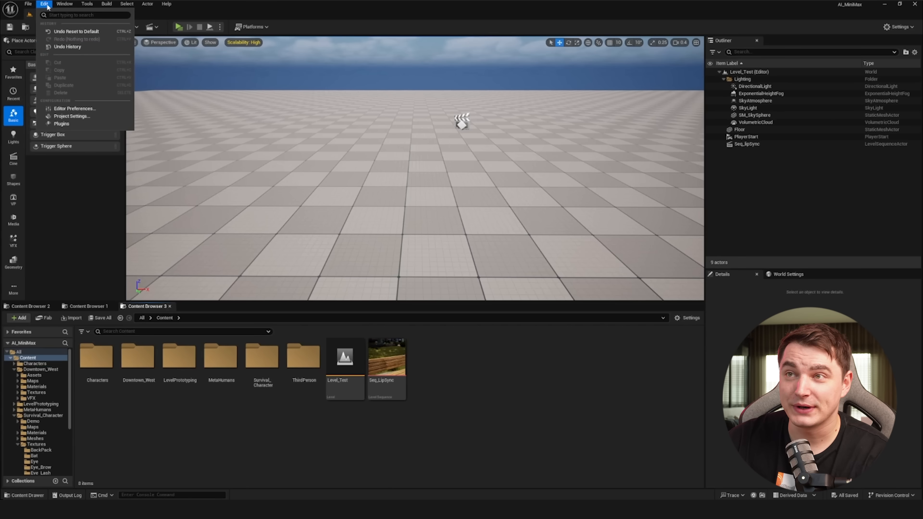
# Step: Open the Plugins window and browse the MetaHuman plugin category
pyautogui.click(77, 124)
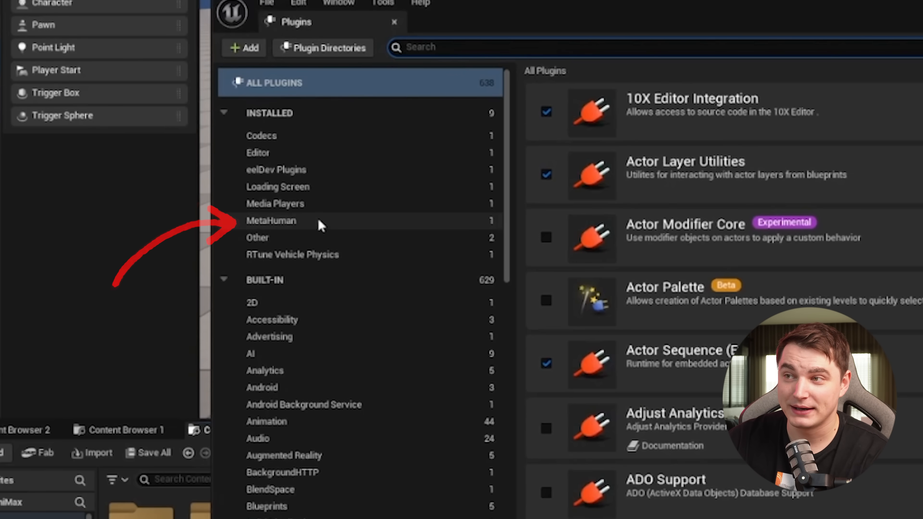
pyautogui.click(320, 224)
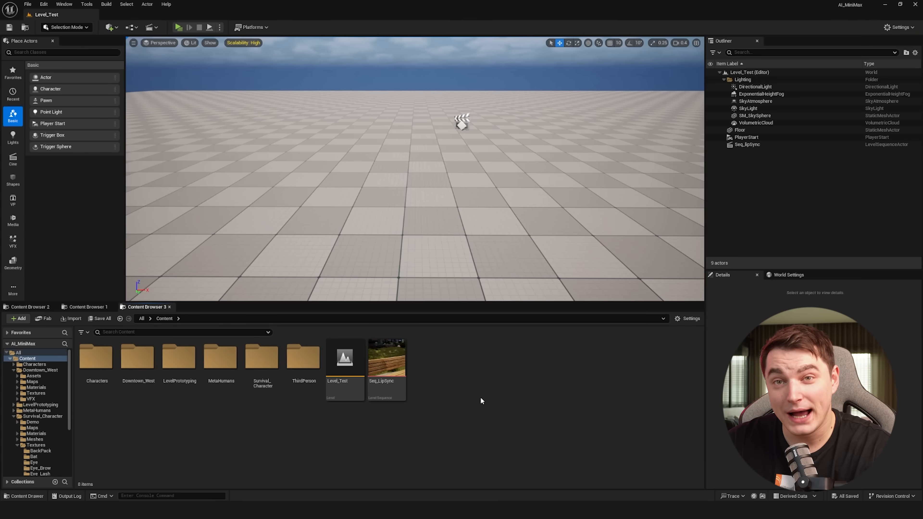
# Step: Open Quixel Bridge through Add Quixel Content and dismiss the Megascans notice by staying in Bridge
pyautogui.rightClick(480, 393)
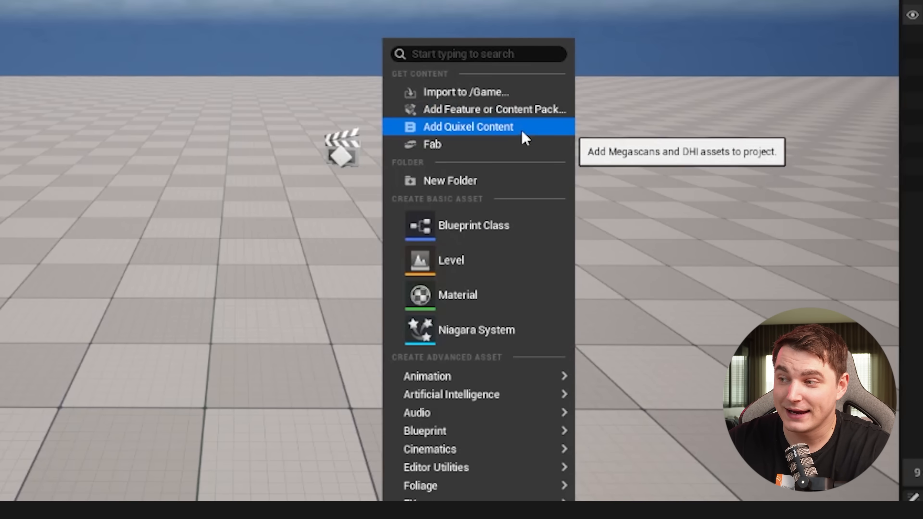
pyautogui.click(509, 113)
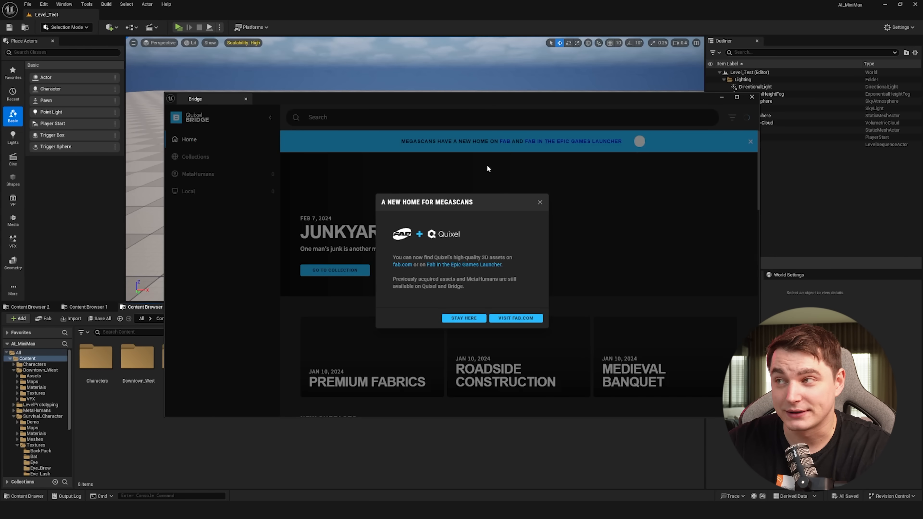
pyautogui.click(447, 319)
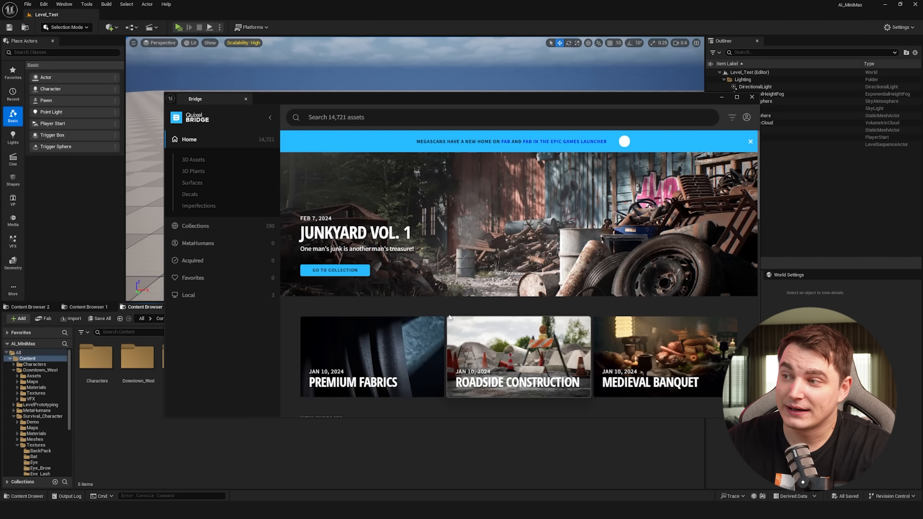
# Step: Browse the MetaHuman presets in Bridge and pick a character
pyautogui.click(193, 248)
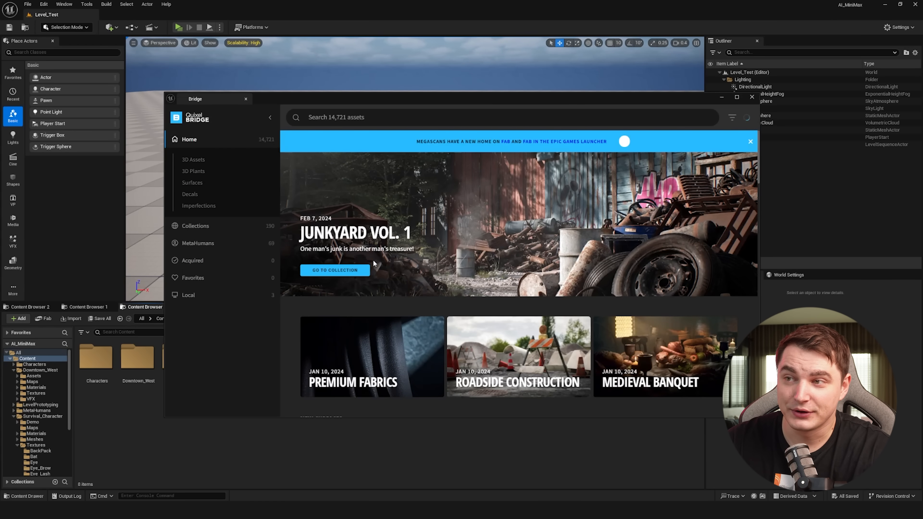
pyautogui.click(199, 243)
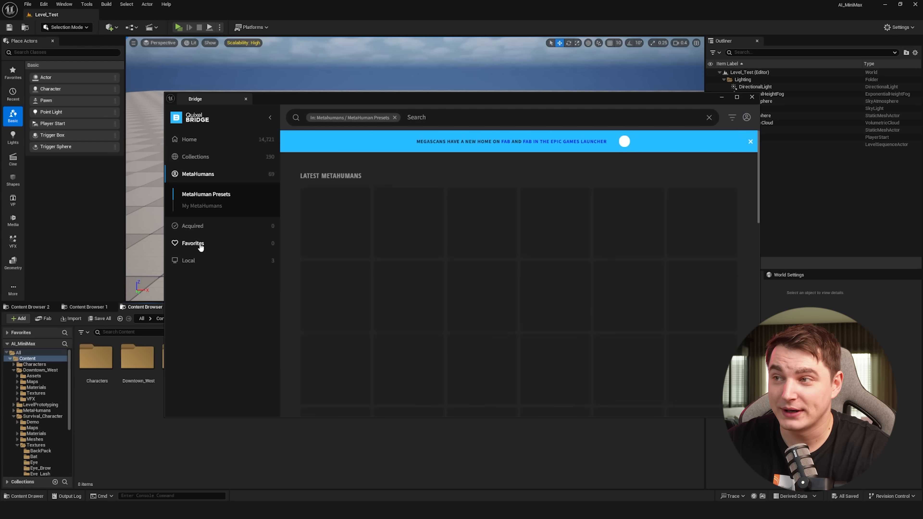
pyautogui.moveTo(757, 184); pyautogui.dragTo(753, 217)
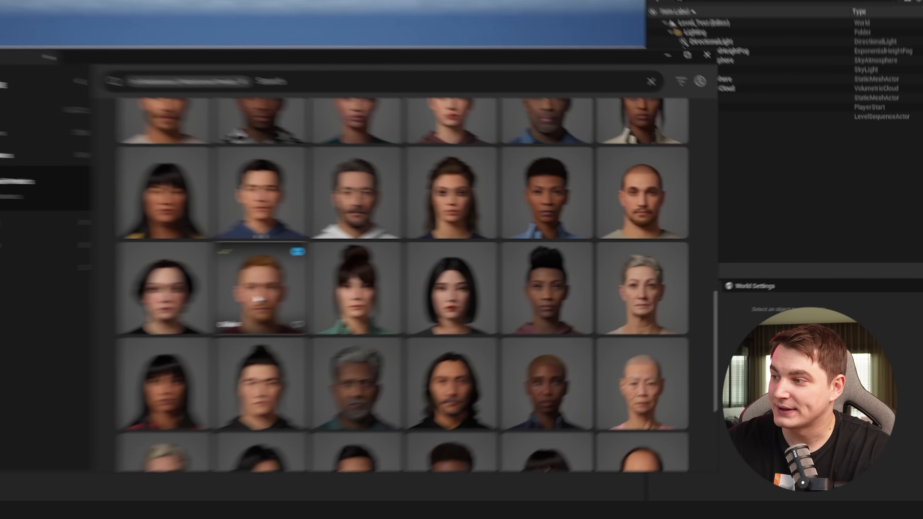
pyautogui.click(406, 286)
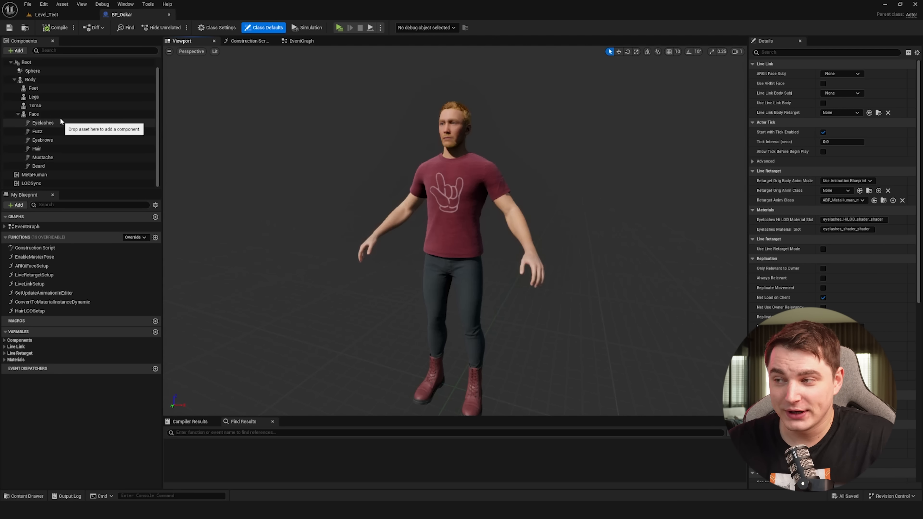
# Step: In BP_Oskar, change the LODSync component's Forced LOD, then compile and close the blueprint
pyautogui.click(29, 184)
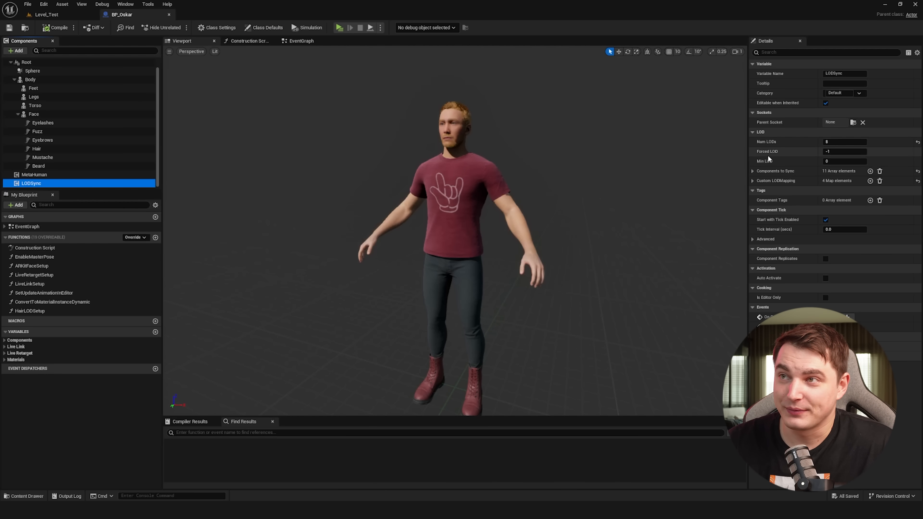
pyautogui.click(264, 27)
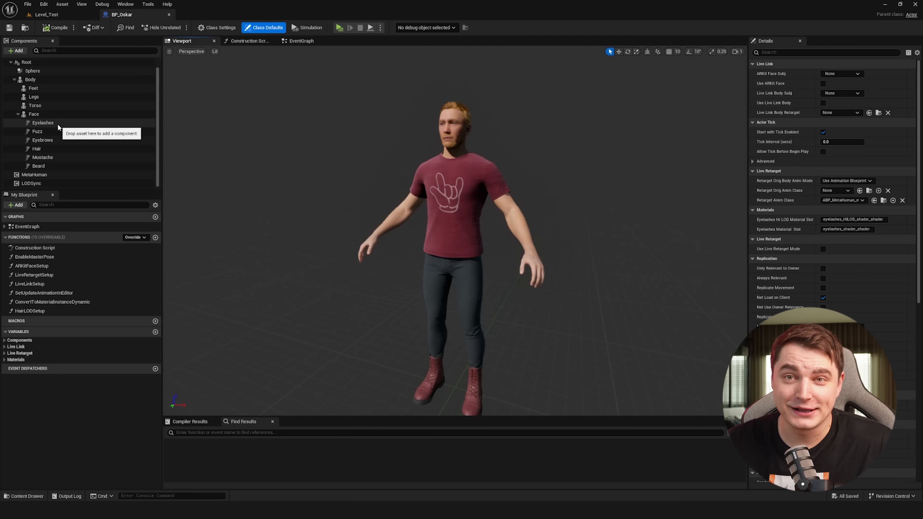
pyautogui.click(28, 184)
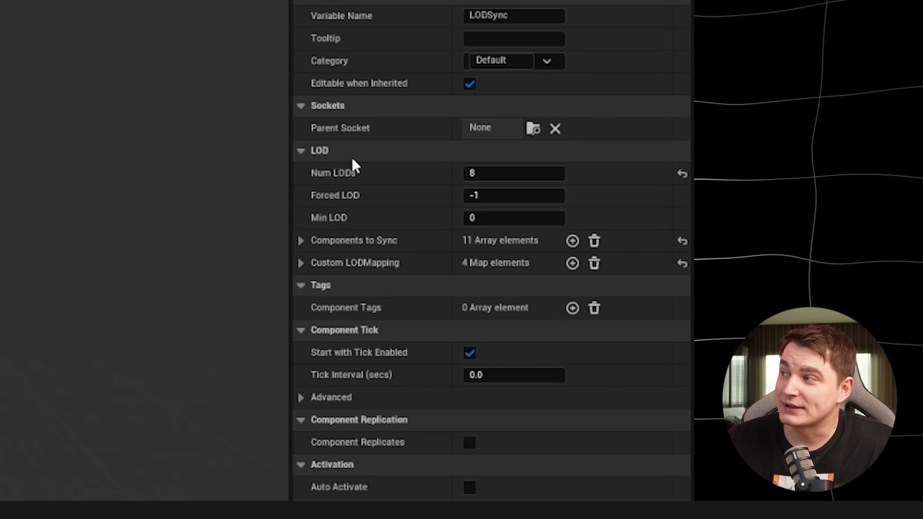
pyautogui.click(482, 196)
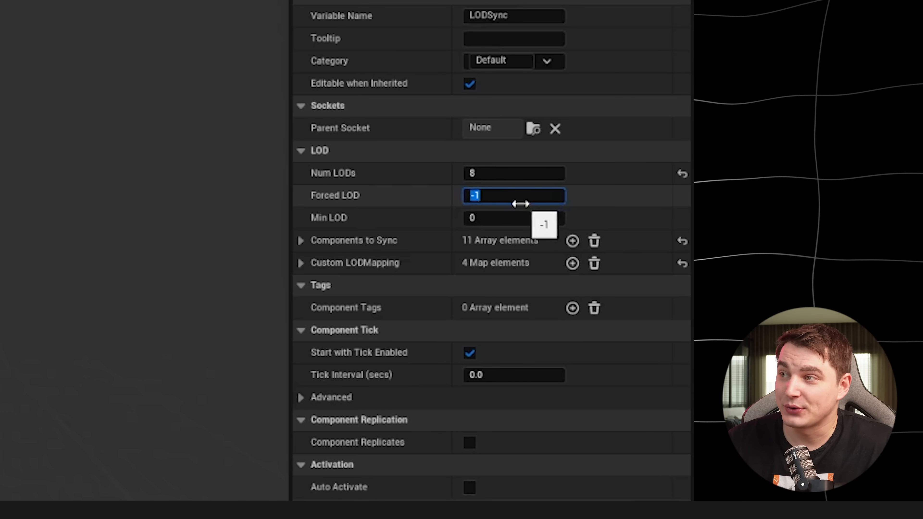
pyautogui.press('Return')
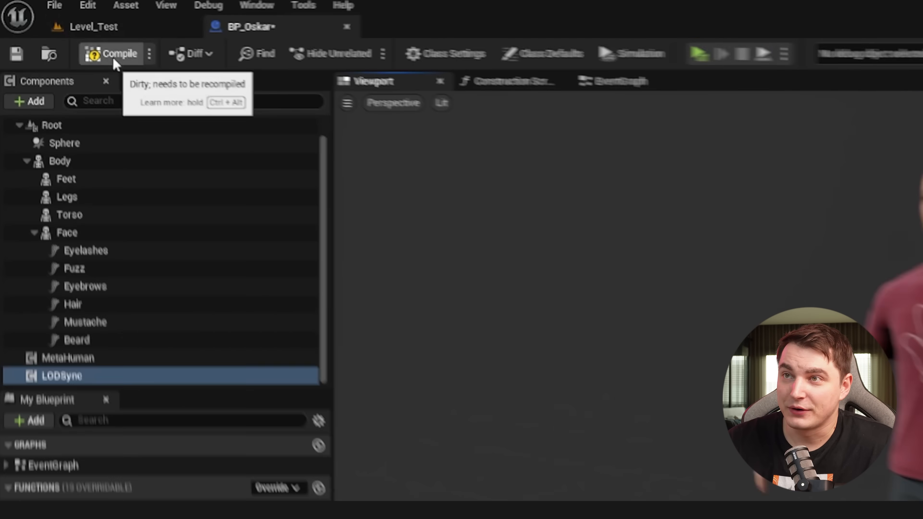
pyautogui.click(64, 33)
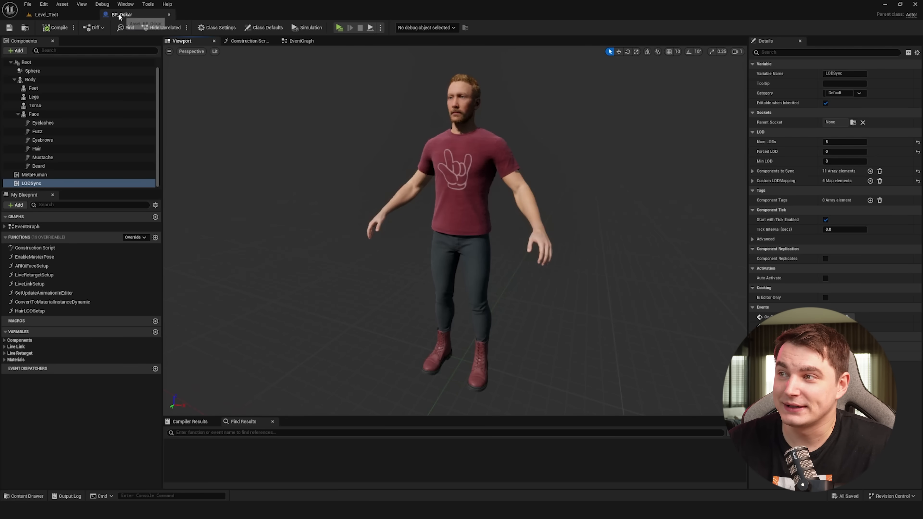
pyautogui.middleClick(119, 16)
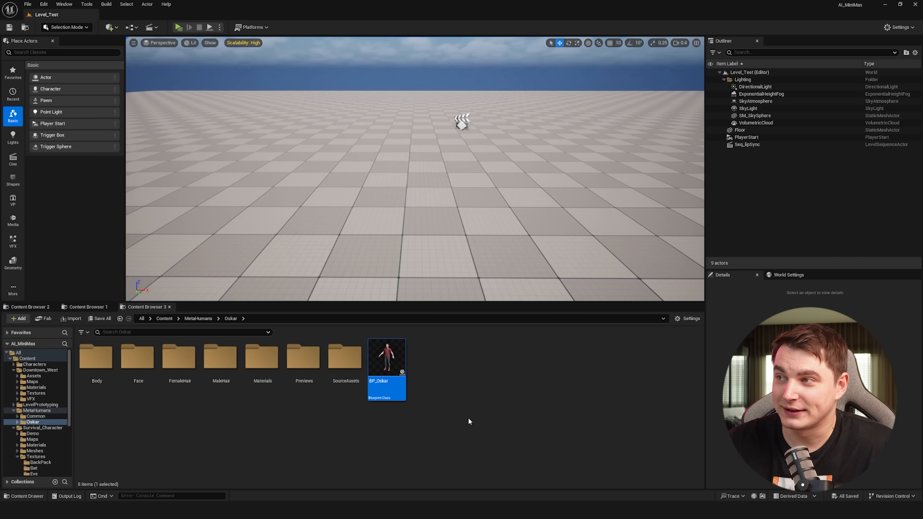
# Step: Place the BP_Oskar character in the level and move the view in front of it
pyautogui.moveTo(414, 220); pyautogui.dragTo(466, 238)
pyautogui.moveTo(467, 238); pyautogui.dragTo(457, 217, button='right')
pyautogui.press('w')
pyautogui.press('w')
pyautogui.press('s')
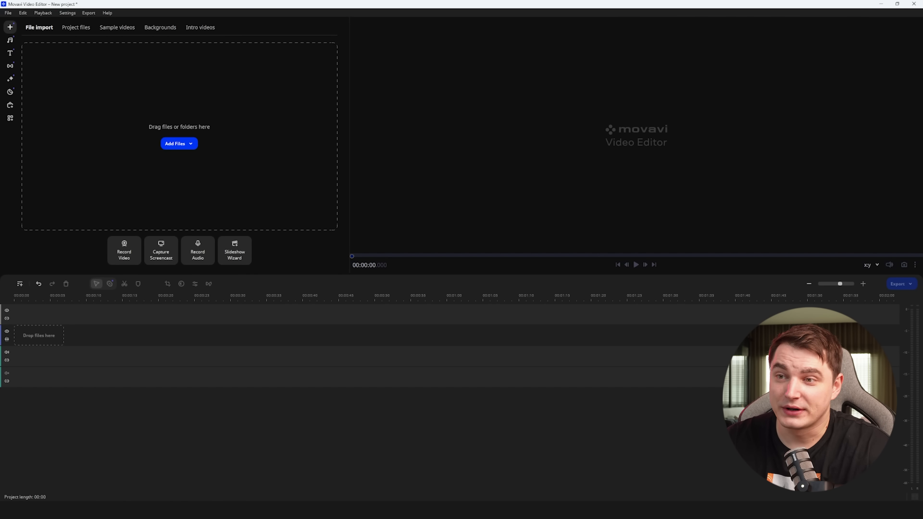
# Step: Add the voice recording to the video editor timeline and export it as a WAV audio file
pyautogui.moveTo(0, 351); pyautogui.dragTo(61, 354)
pyautogui.click(88, 12)
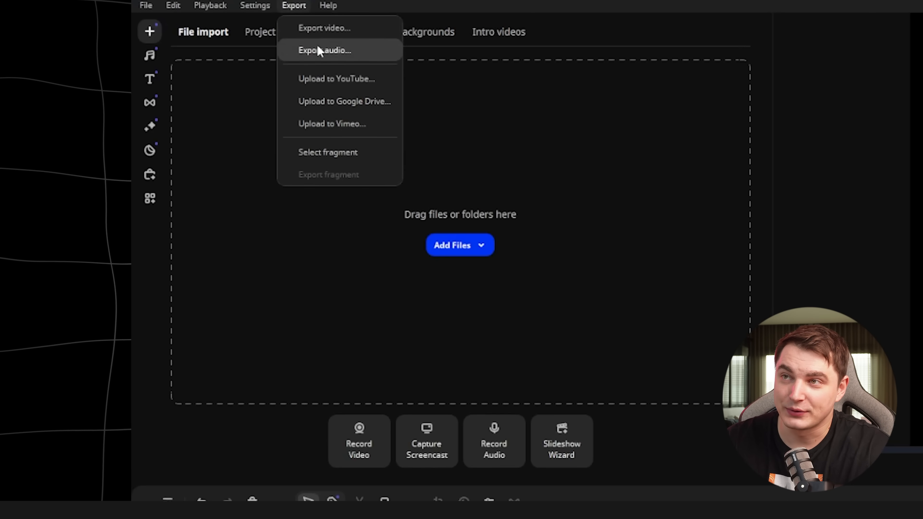
pyautogui.click(319, 51)
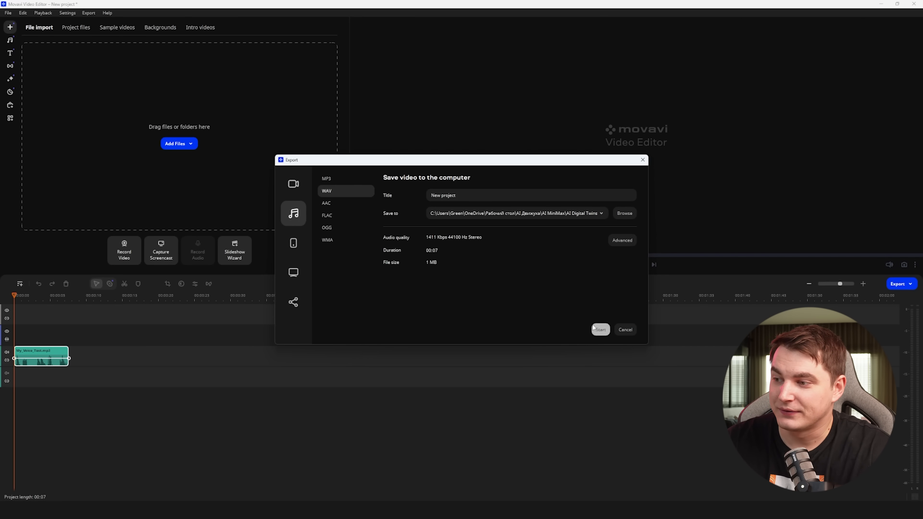
pyautogui.click(598, 333)
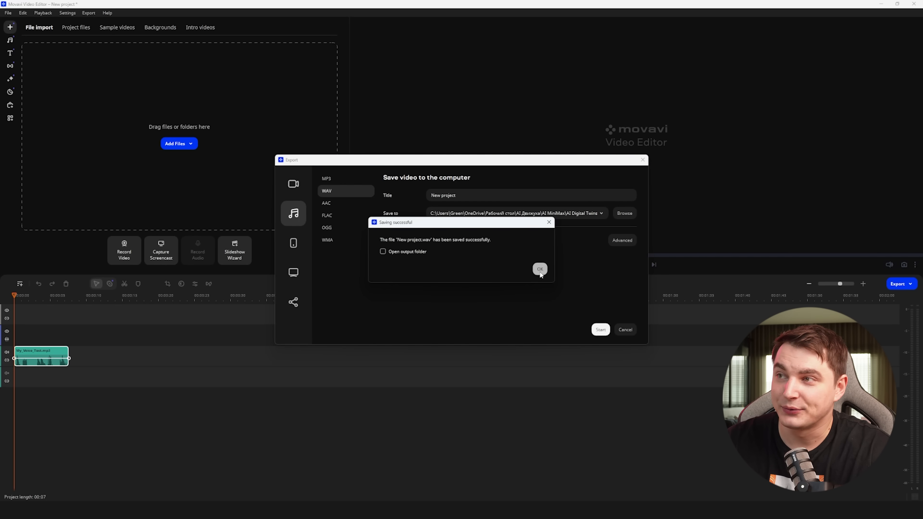
pyautogui.click(540, 269)
pyautogui.click(881, 4)
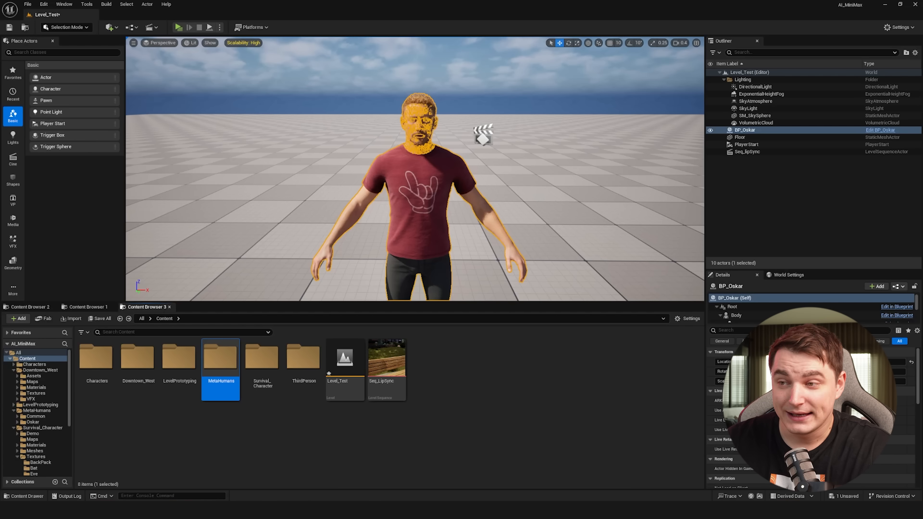
# Step: Import the exported WAV file into the Content folder as a sound wave
pyautogui.moveTo(463, 418); pyautogui.dragTo(462, 417)
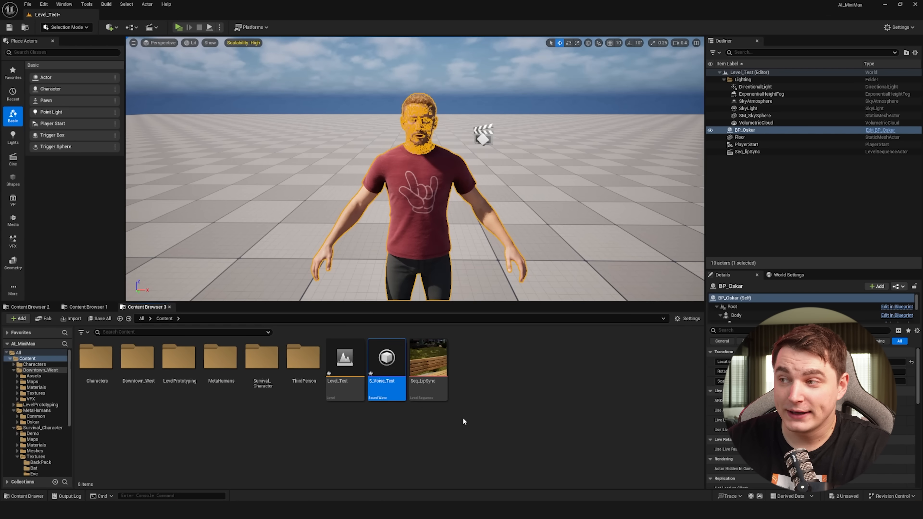
pyautogui.click(486, 404)
# Step: Create a MetaHuman Performance asset named MH_Performance in the Content folder
pyautogui.rightClick(487, 402)
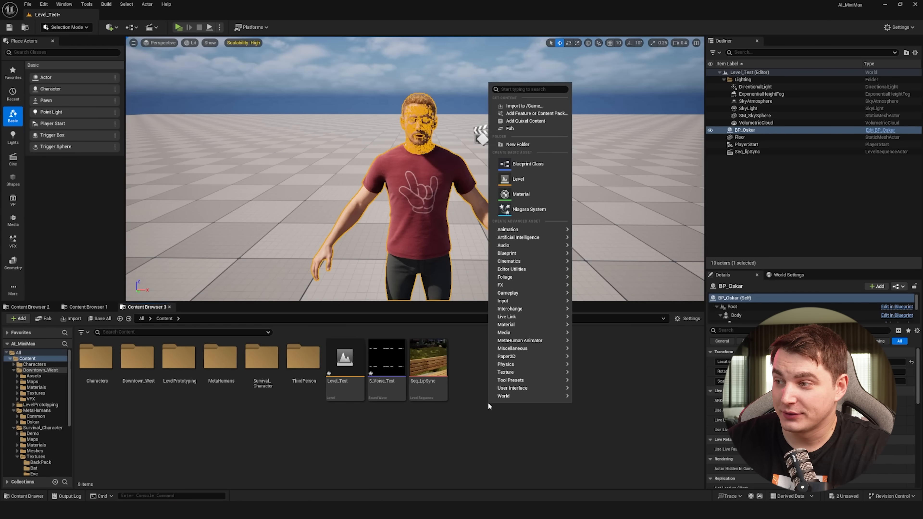
pyautogui.moveTo(519, 341)
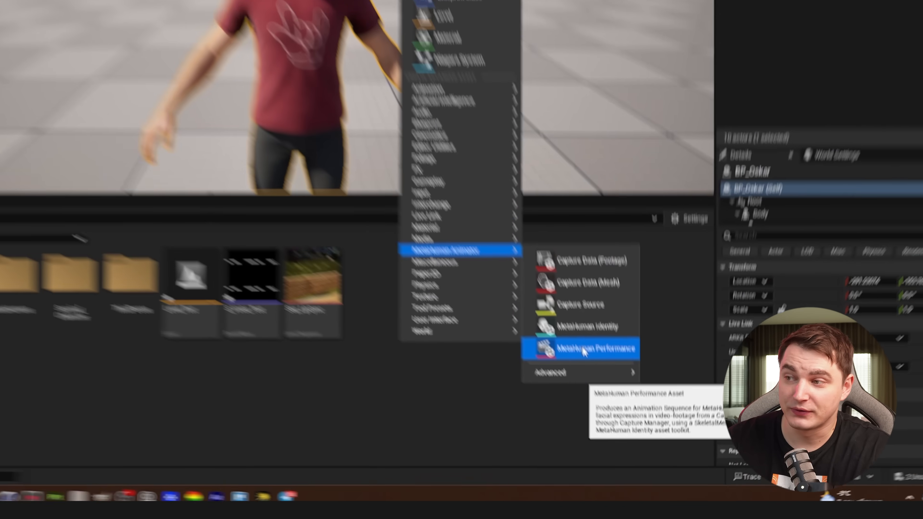
pyautogui.click(539, 268)
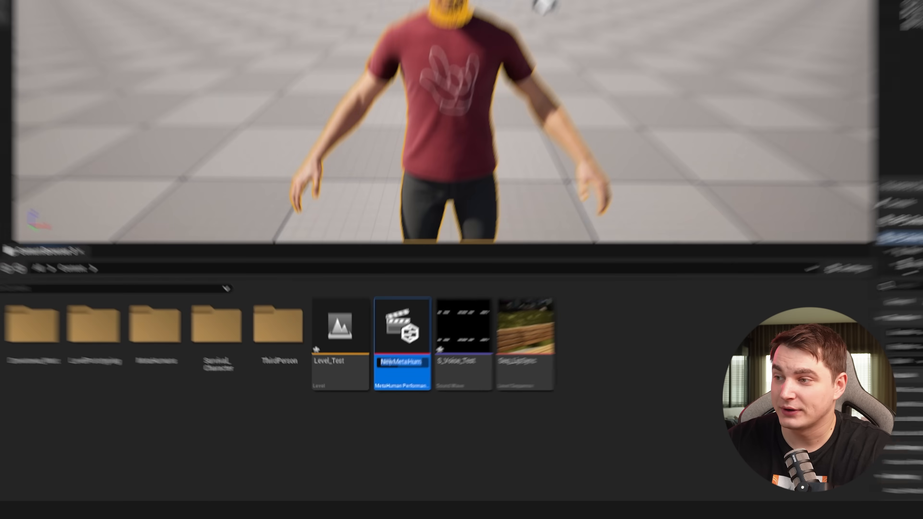
pyautogui.write('MH_P')
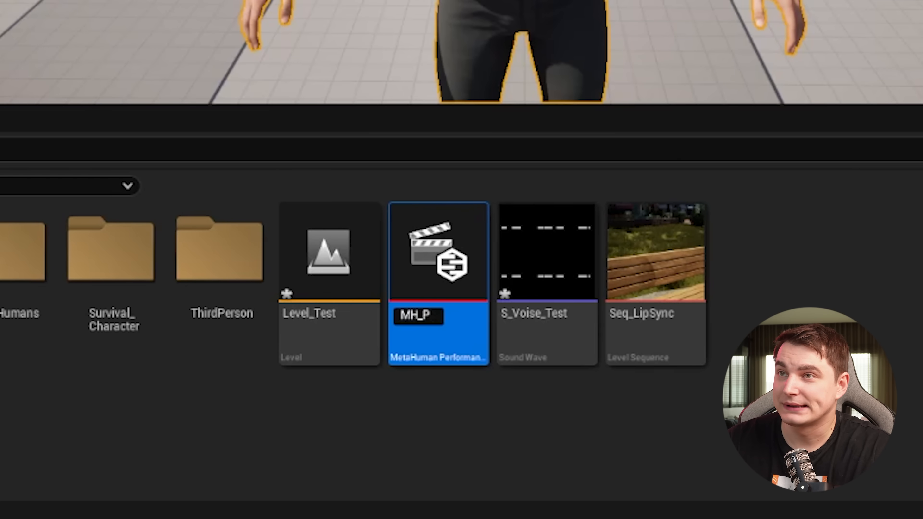
pyautogui.write('erformance')
pyautogui.press('Return')
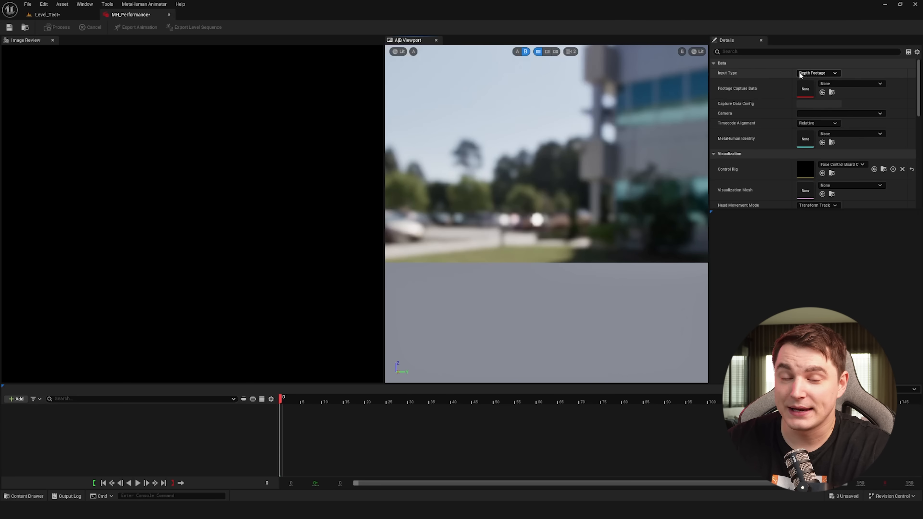
# Step: Set the performance's Input Type to Audio and assign S_Voise_Test as its audio
pyautogui.click(801, 73)
pyautogui.click(812, 85)
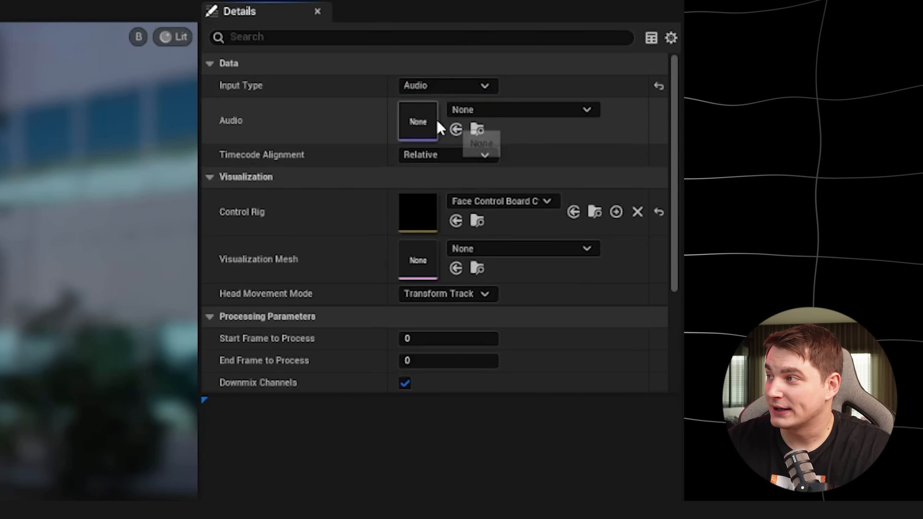
pyautogui.click(493, 116)
pyautogui.write('S_')
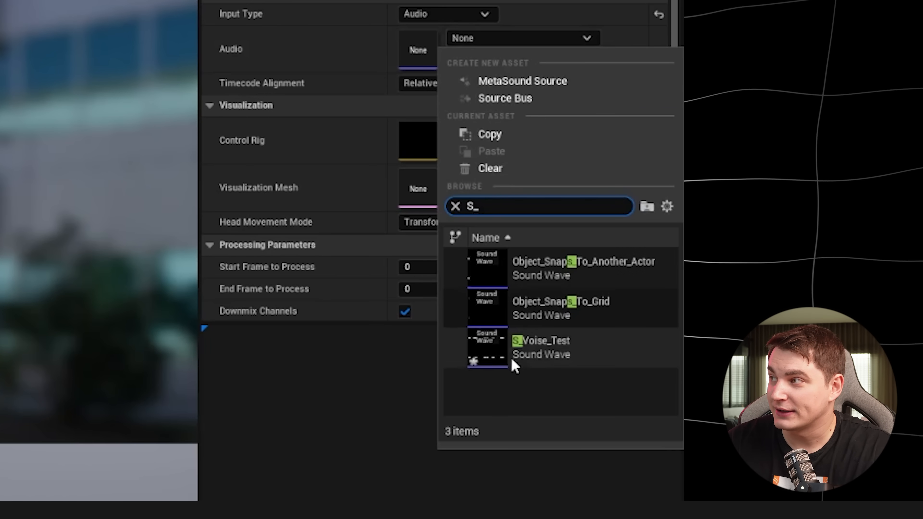
pyautogui.click(544, 354)
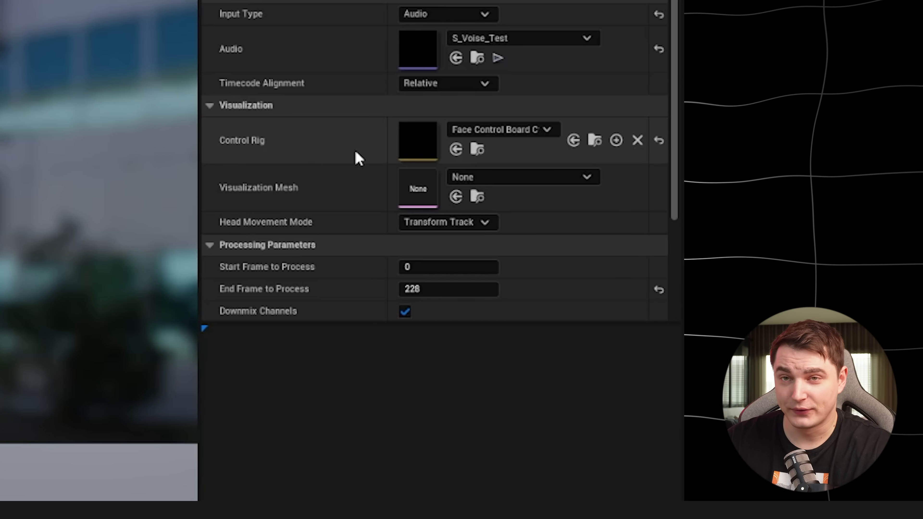
# Step: Set the Control Rig to Face_ControlBoard_CtrlRig
pyautogui.click(531, 134)
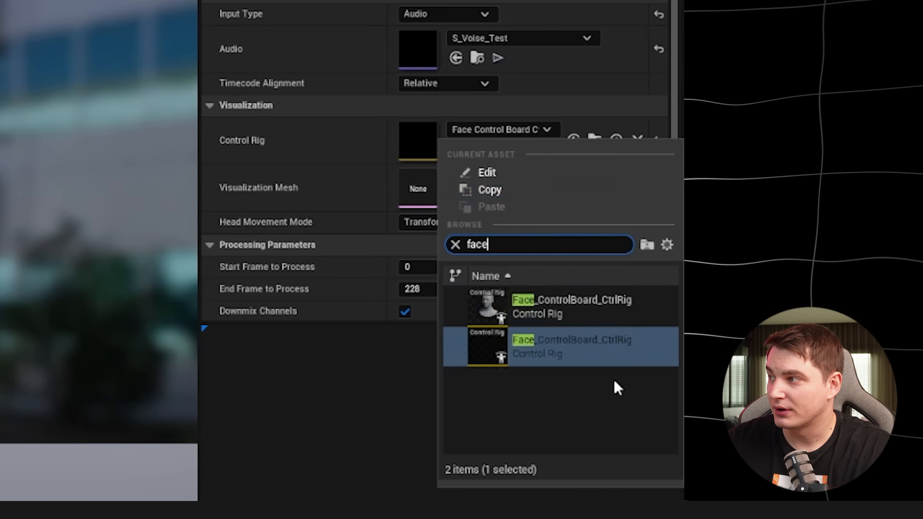
pyautogui.click(571, 354)
pyautogui.click(340, 404)
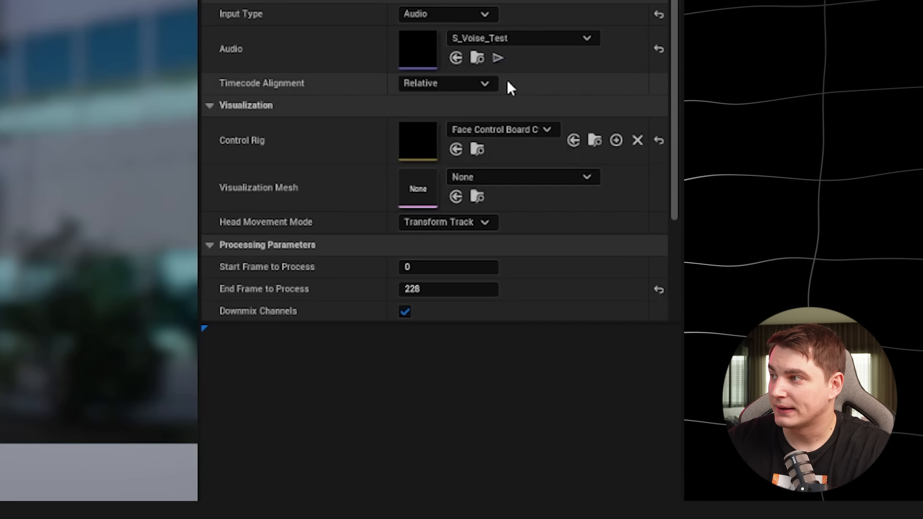
# Step: Set the performance's Visualization Mesh to Oskar_FaceMesh by searching for face meshes
pyautogui.click(525, 185)
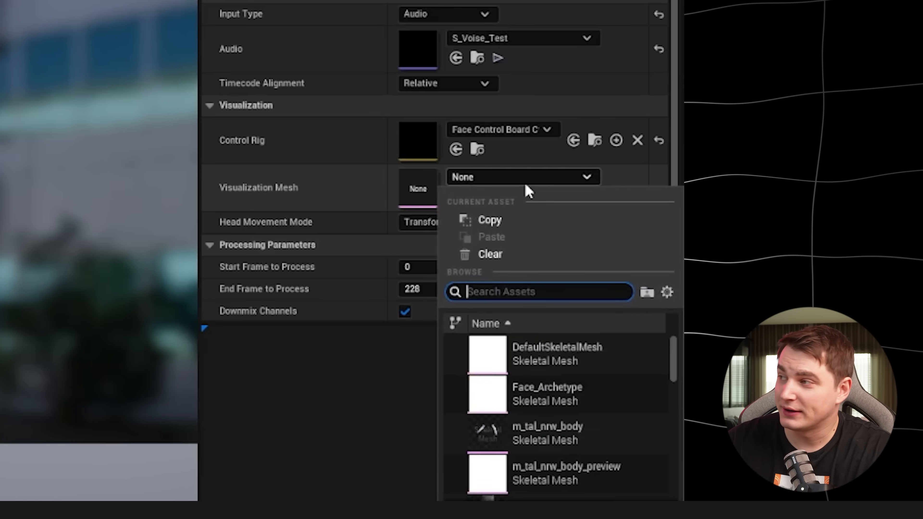
pyautogui.write('face')
pyautogui.click(542, 391)
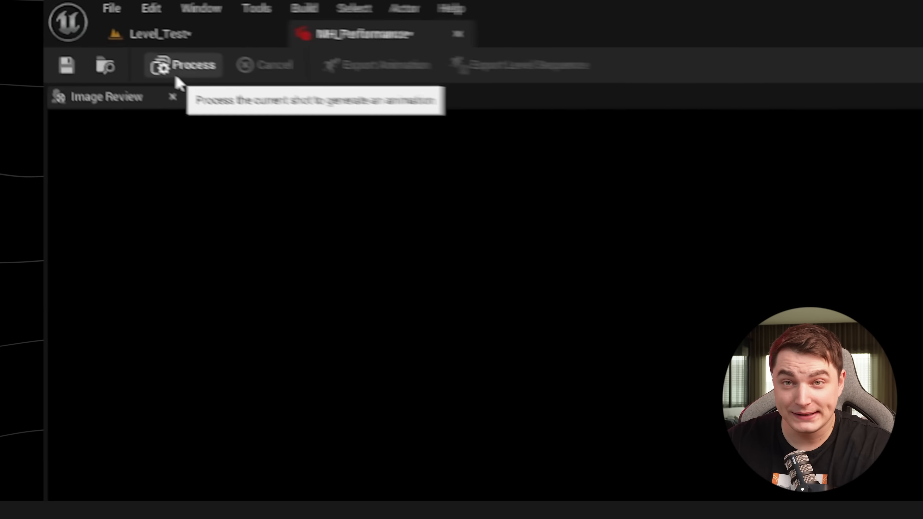
# Step: Process the audio performance to generate the facial animation and play back the result
pyautogui.click(221, 86)
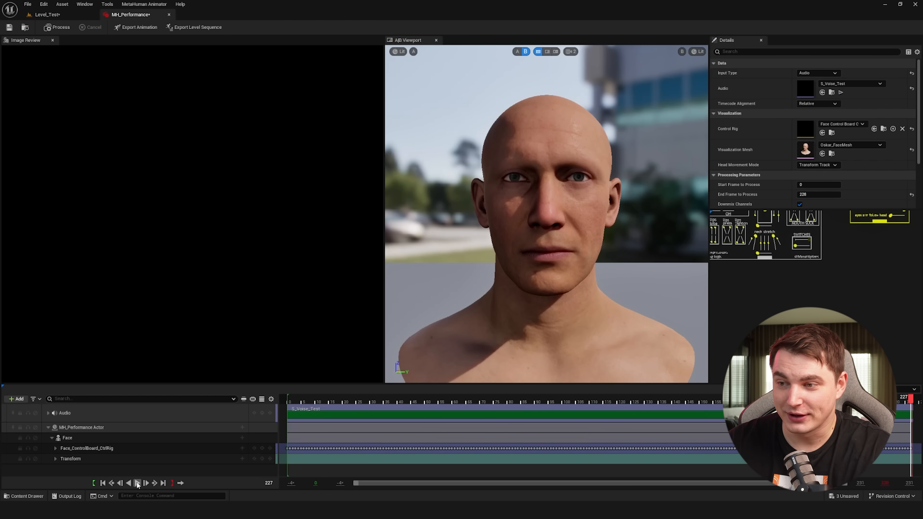
pyautogui.click(138, 483)
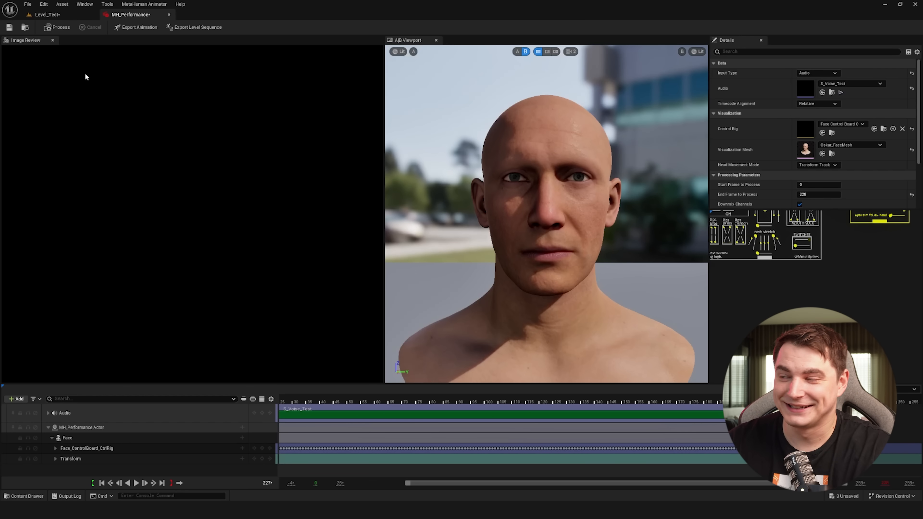
# Step: Export the processed animation as AS_Test, with Oskar_FaceMesh as the target skeletal mesh
pyautogui.click(9, 28)
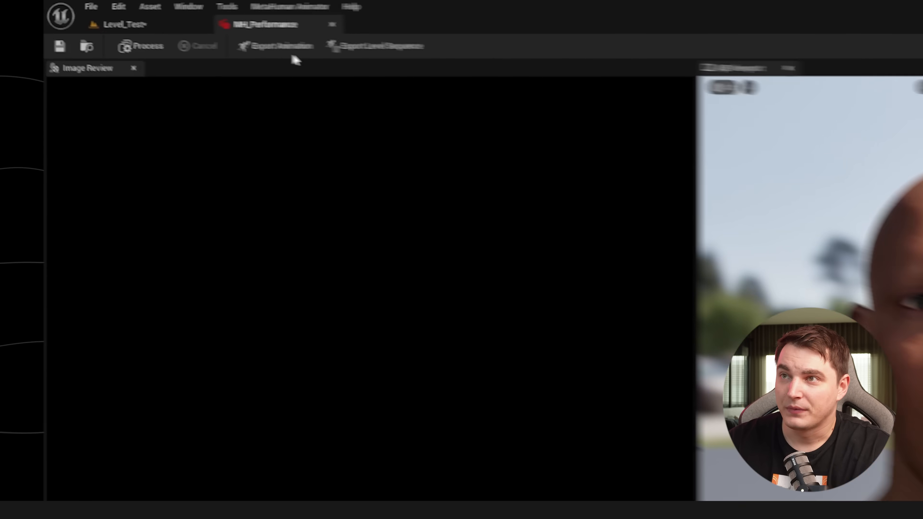
pyautogui.click(137, 29)
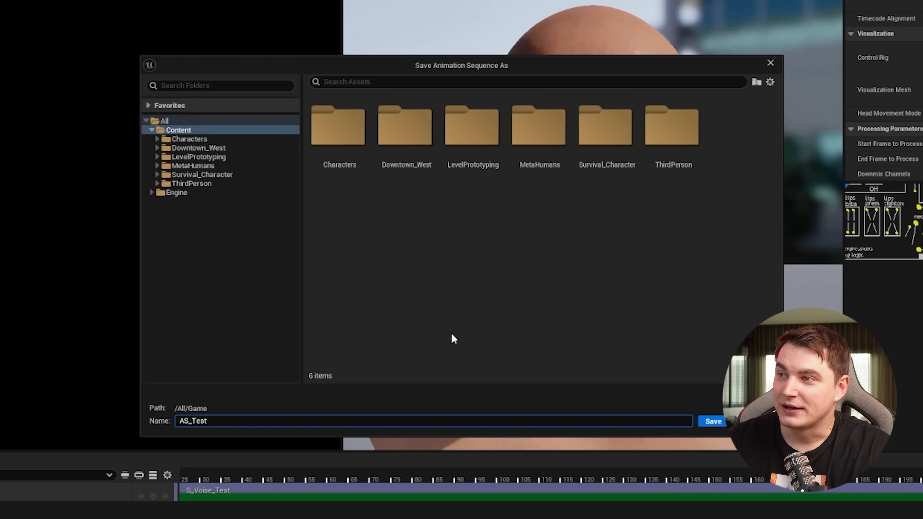
pyautogui.press('Return')
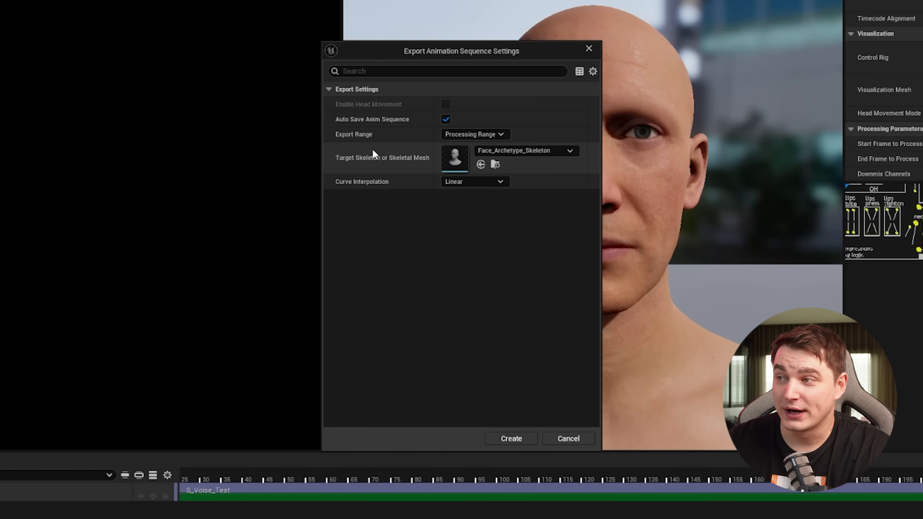
pyautogui.click(524, 151)
pyautogui.click(574, 365)
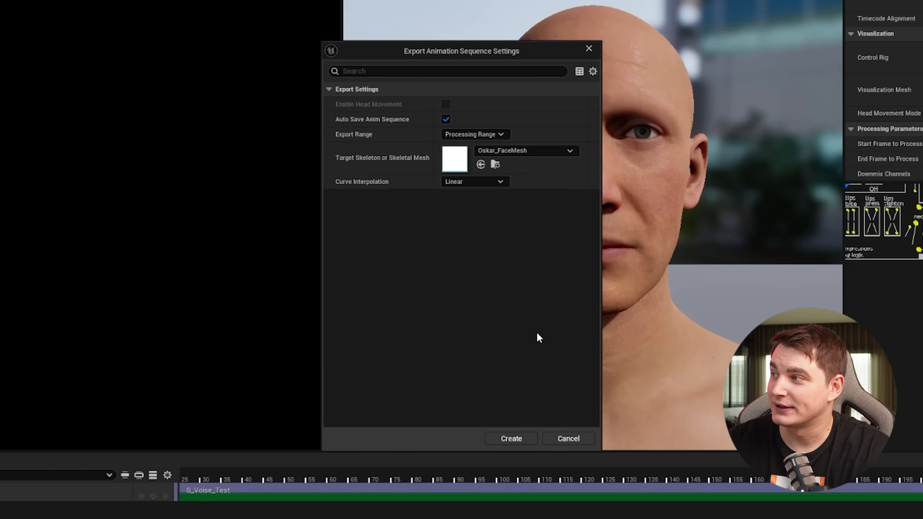
pyautogui.click(511, 438)
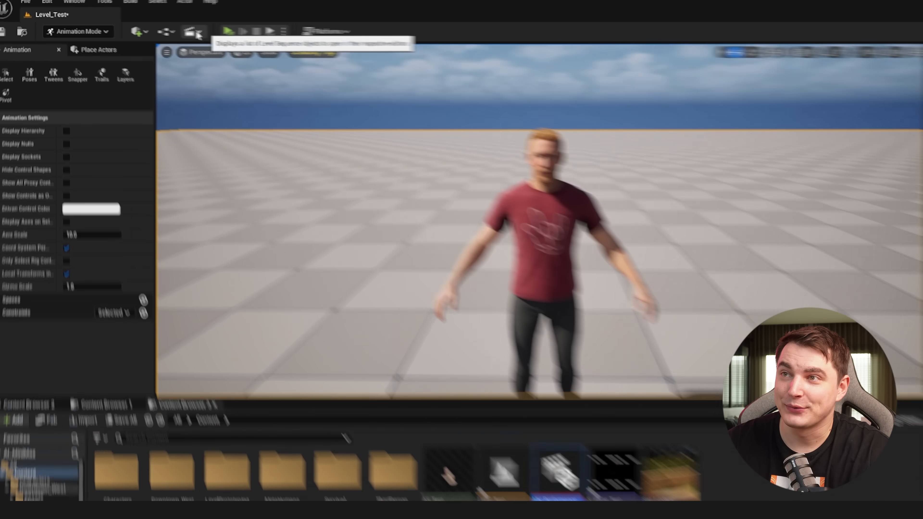
# Step: Add a new level sequence named Seq_Test to the level
pyautogui.click(154, 28)
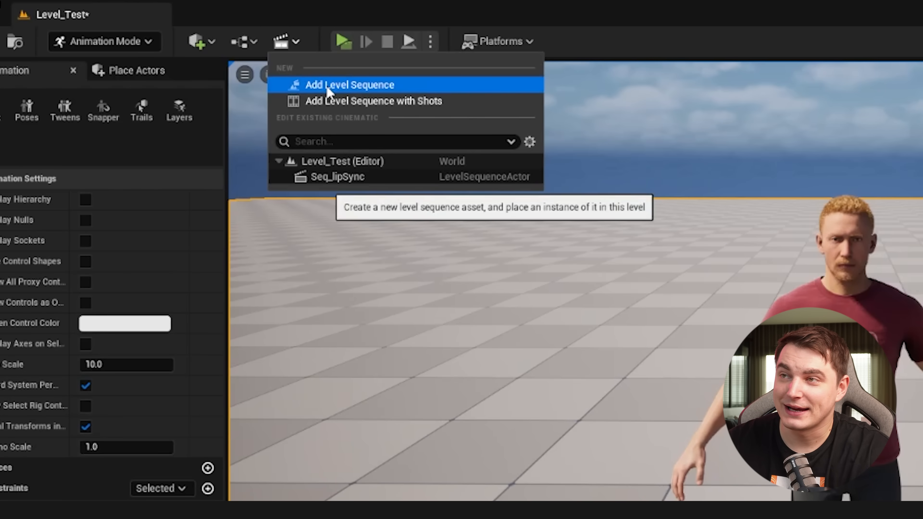
pyautogui.click(328, 86)
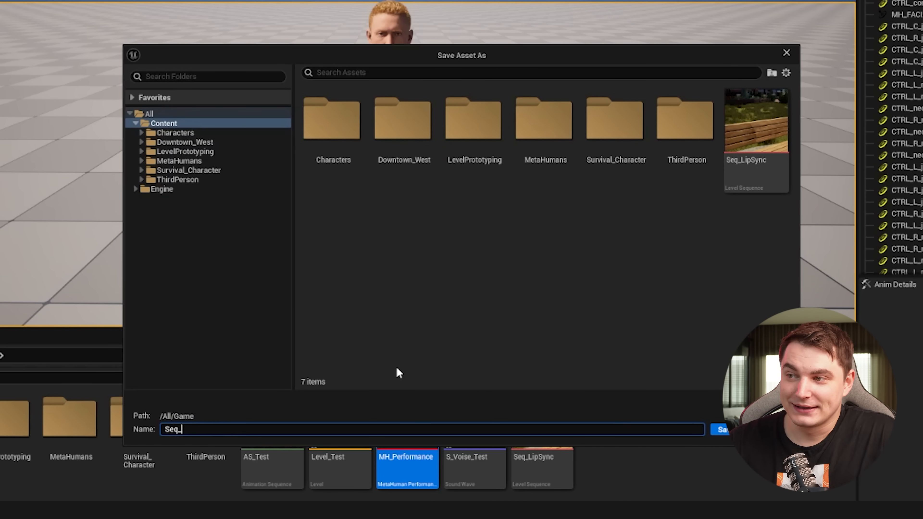
pyautogui.write('Seq_Test')
pyautogui.press('Return')
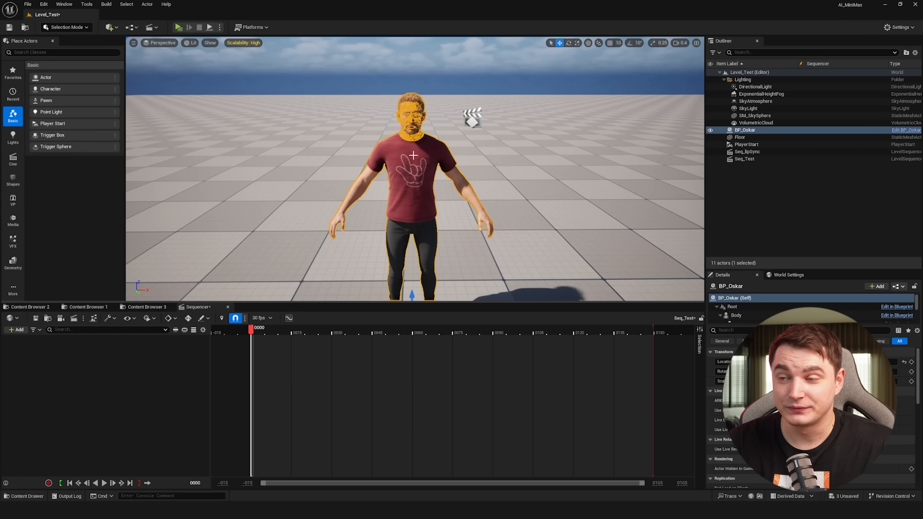
pyautogui.press('Escape')
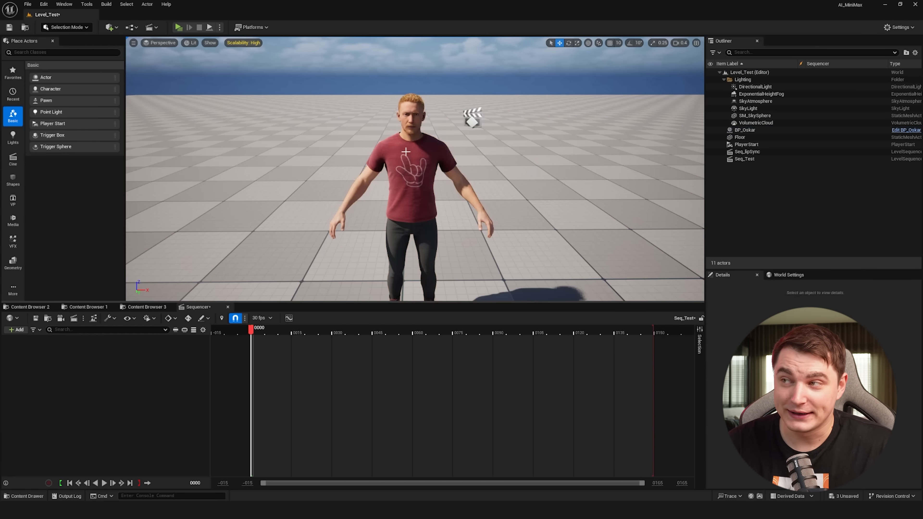
# Step: Add the MetaHuman to the sequence and delete its Face_ControlBoard_CtrlRig track
pyautogui.click(407, 154)
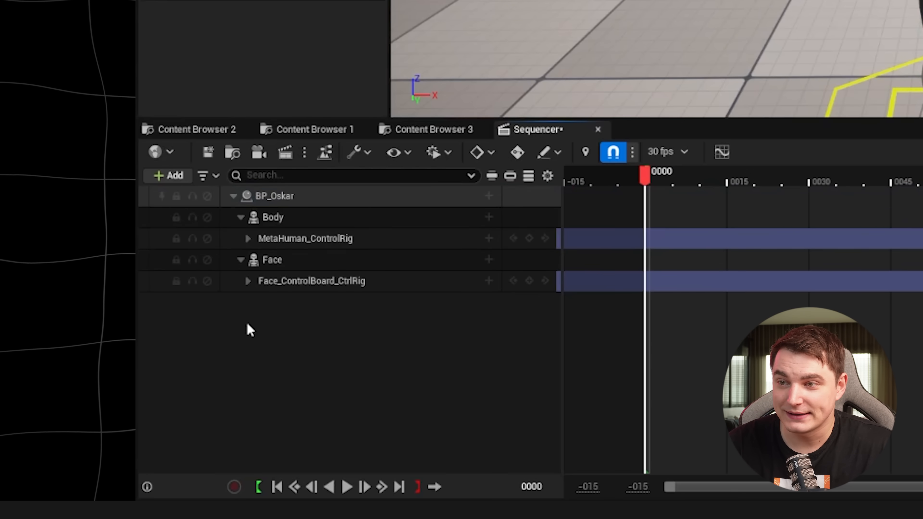
pyautogui.click(356, 287)
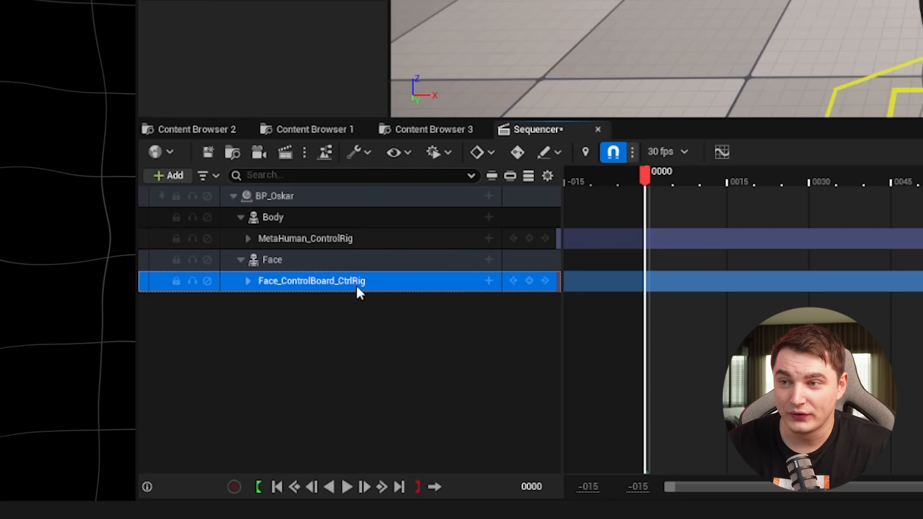
pyautogui.press('Delete')
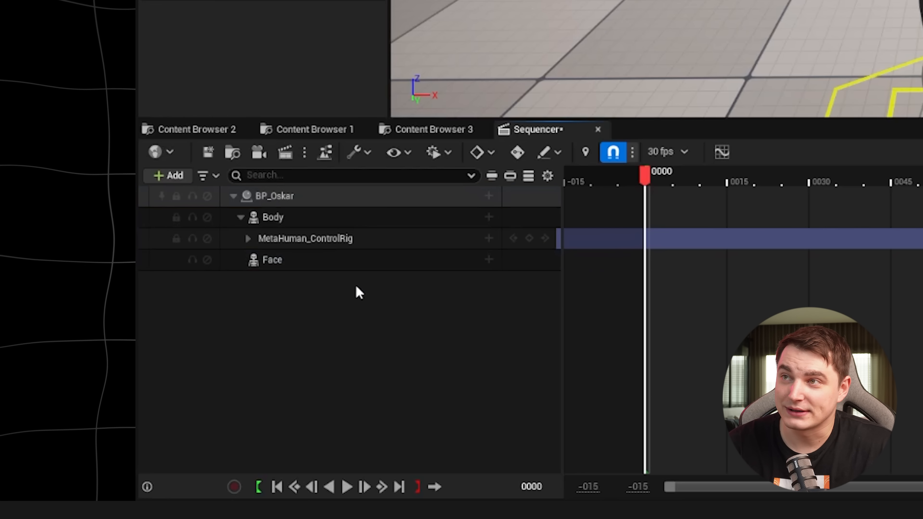
# Step: Add an animation track to the Face component using the AS_Test animation sequence
pyautogui.click(301, 264)
pyautogui.click(488, 259)
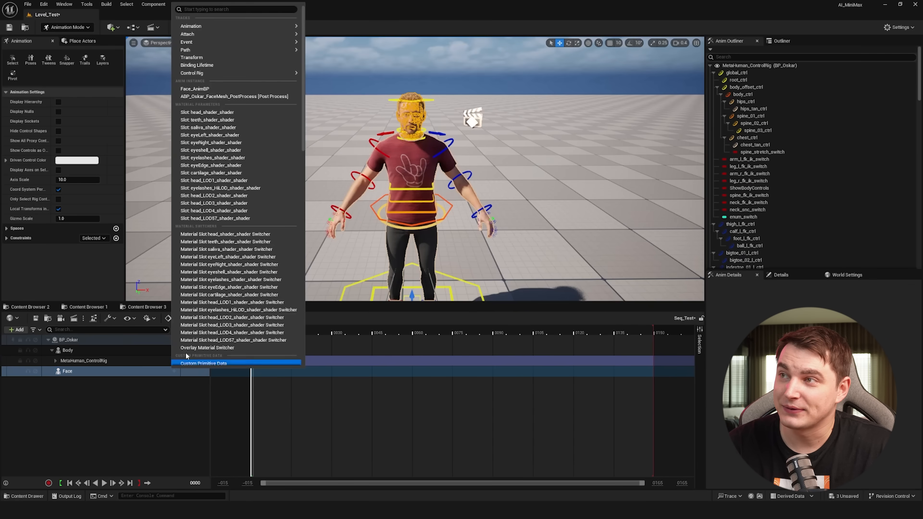
pyautogui.moveTo(218, 25)
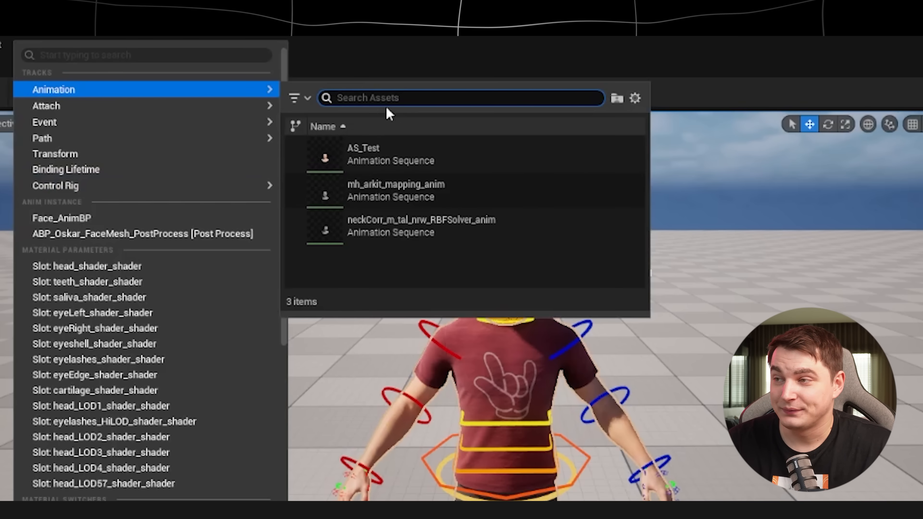
pyautogui.click(426, 150)
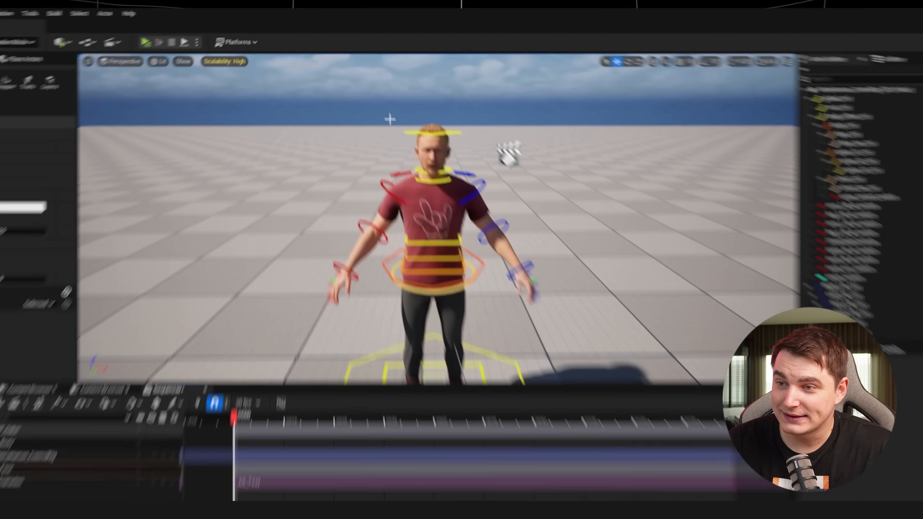
# Step: Add an audio track to the sequence containing the S_Voise_Test sound wave
pyautogui.moveTo(414, 189); pyautogui.dragTo(412, 164, button='right')
pyautogui.press('w')
pyautogui.click(18, 331)
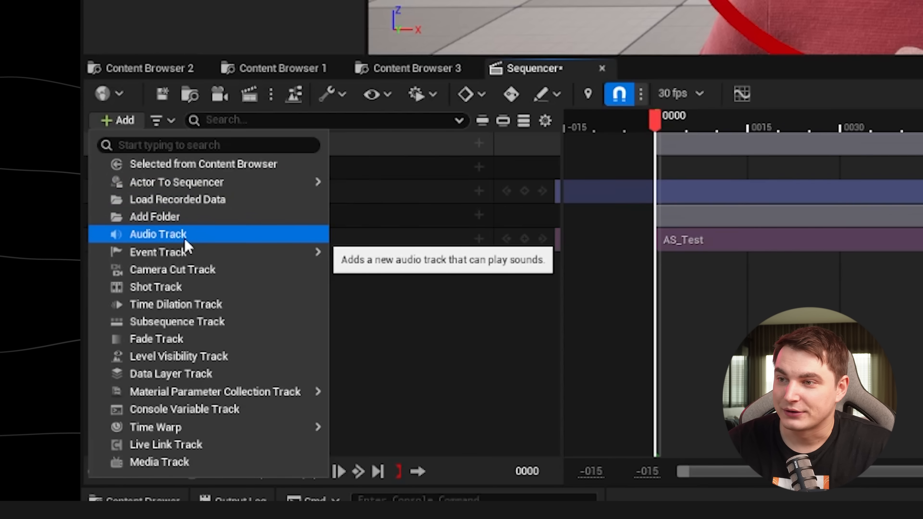
pyautogui.click(46, 379)
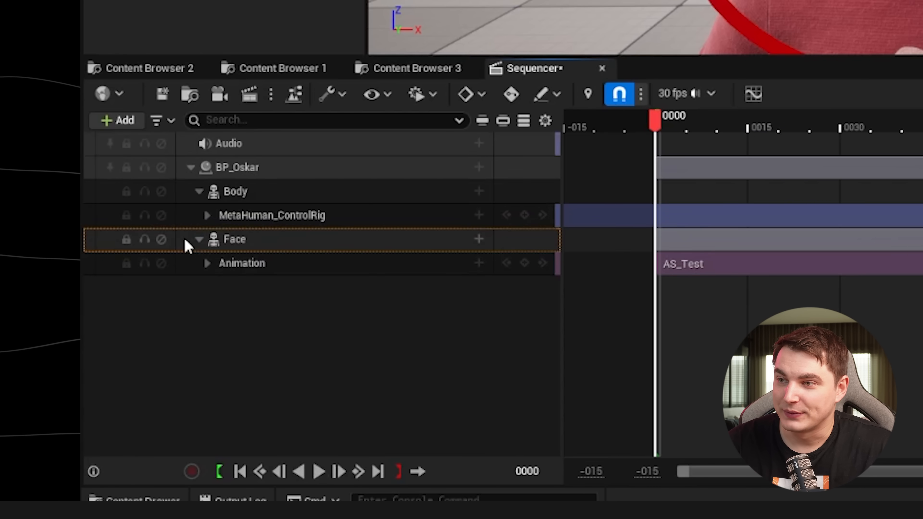
pyautogui.click(478, 143)
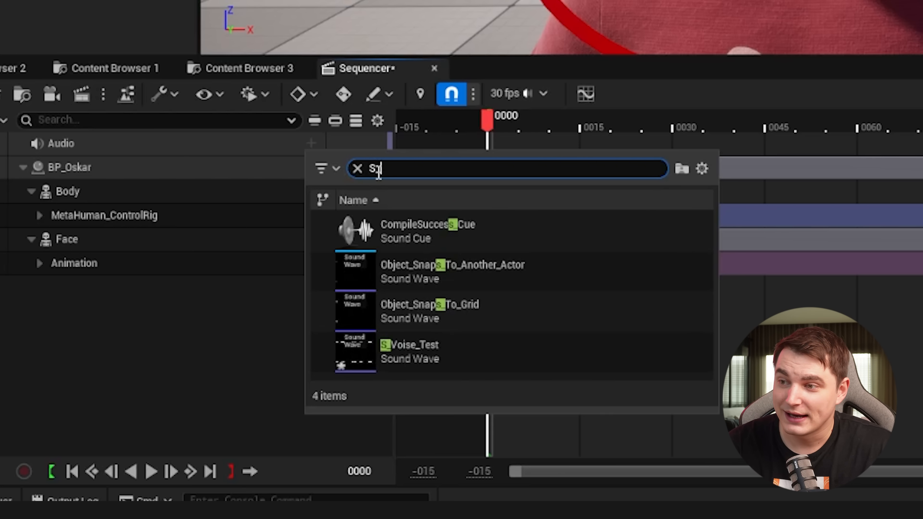
pyautogui.click(443, 363)
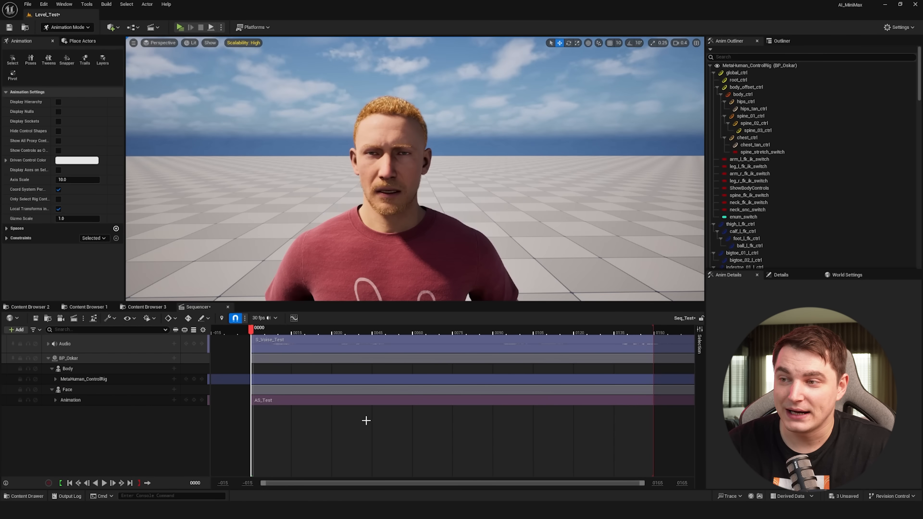
# Step: Move the sequence's playback end to the end of the audio clip
pyautogui.keyDown('ctrl'); pyautogui.scroll(-5, 436, 418); pyautogui.keyUp('ctrl')
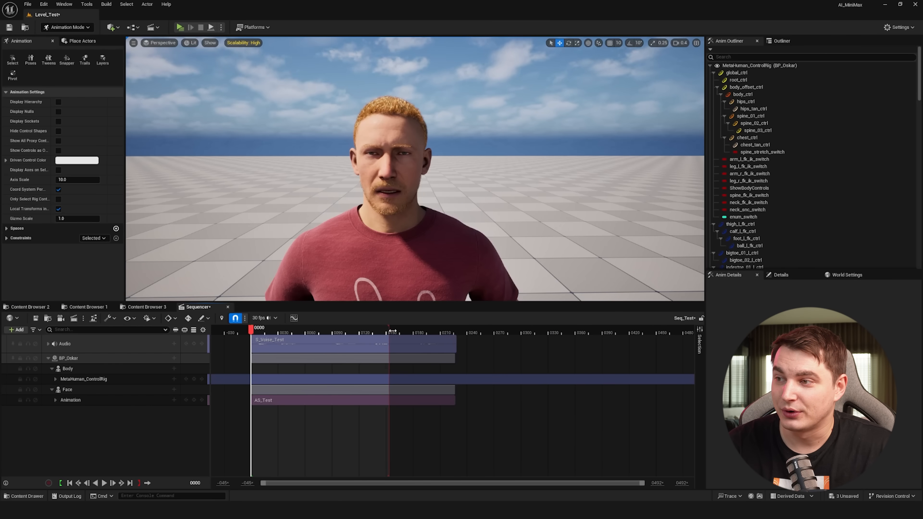
pyautogui.moveTo(393, 331); pyautogui.dragTo(455, 332)
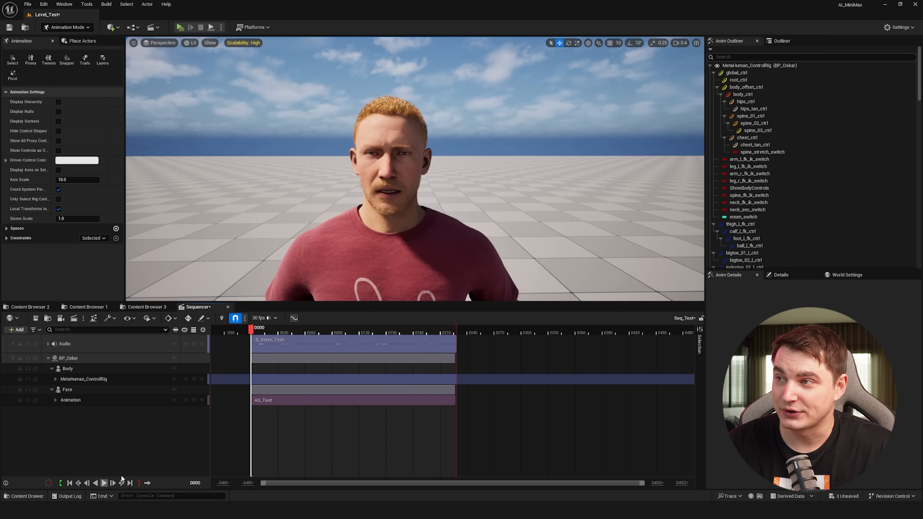
# Step: Play the sequence to preview the lip-synced facial animation on the character
pyautogui.moveTo(480, 301); pyautogui.dragTo(481, 363)
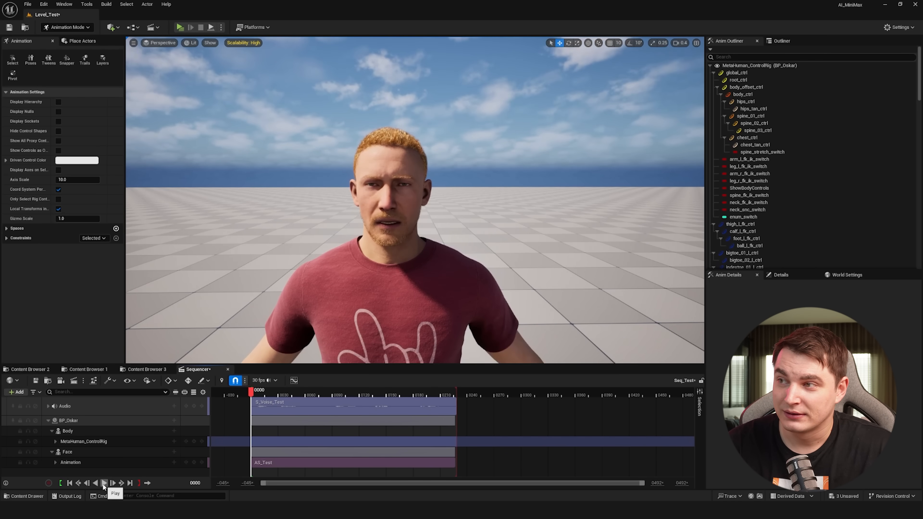
pyautogui.click(104, 483)
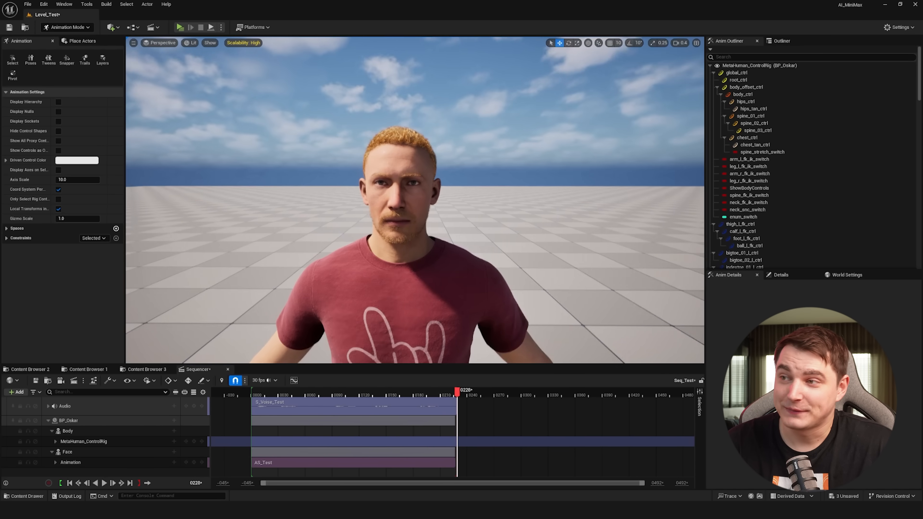
pyautogui.press('w')
pyautogui.moveTo(460, 280)
pyautogui.mouseDown(button='right')
pyautogui.moveTo(452, 268)
pyautogui.moveTo(452, 280)
pyautogui.mouseUp(button='right')
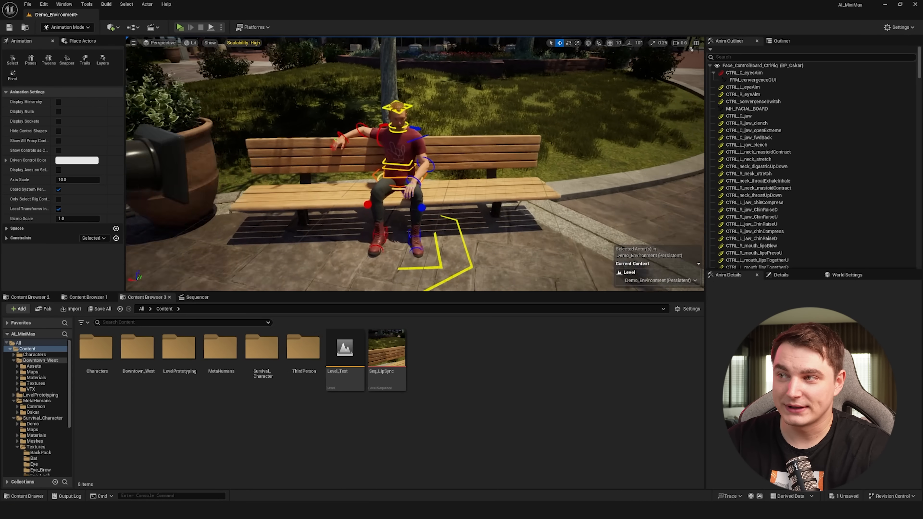
# Step: Examine the body control rig keyframes of the existing lip-sync sequence in the park scene
pyautogui.moveTo(437, 183)
pyautogui.mouseDown(button='right')
pyautogui.moveTo(425, 174)
pyautogui.moveTo(437, 183)
pyautogui.mouseUp(button='right')
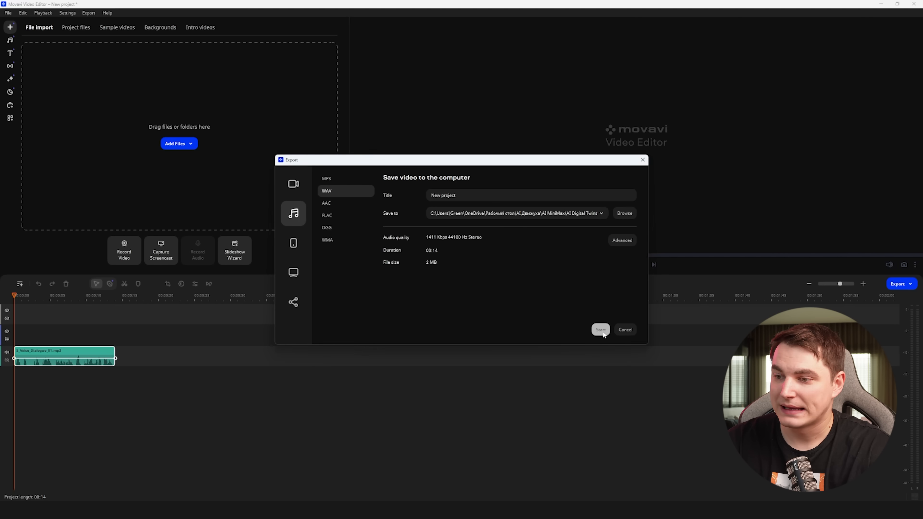
pyautogui.click(595, 333)
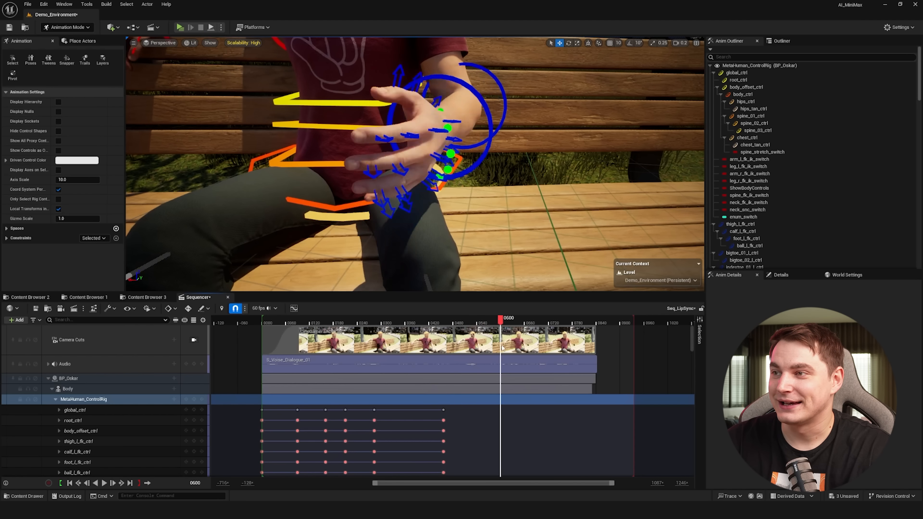
pyautogui.moveTo(502, 346); pyautogui.dragTo(511, 344)
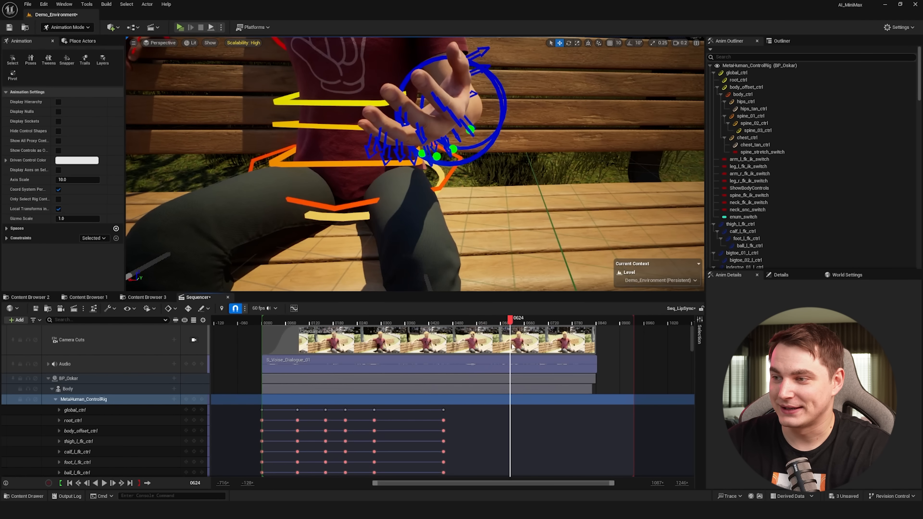
pyautogui.click(500, 134)
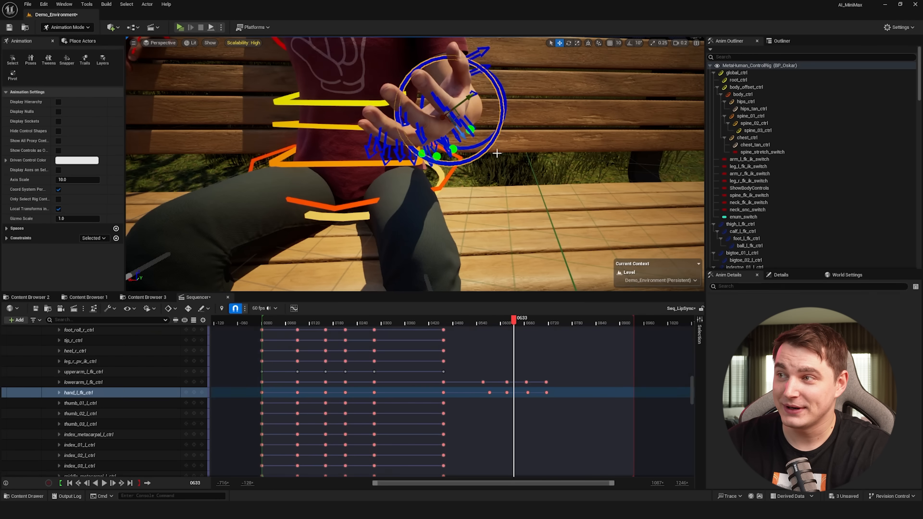
pyautogui.moveTo(502, 323)
pyautogui.mouseDown()
pyautogui.moveTo(486, 323)
pyautogui.moveTo(509, 323)
pyautogui.mouseUp()
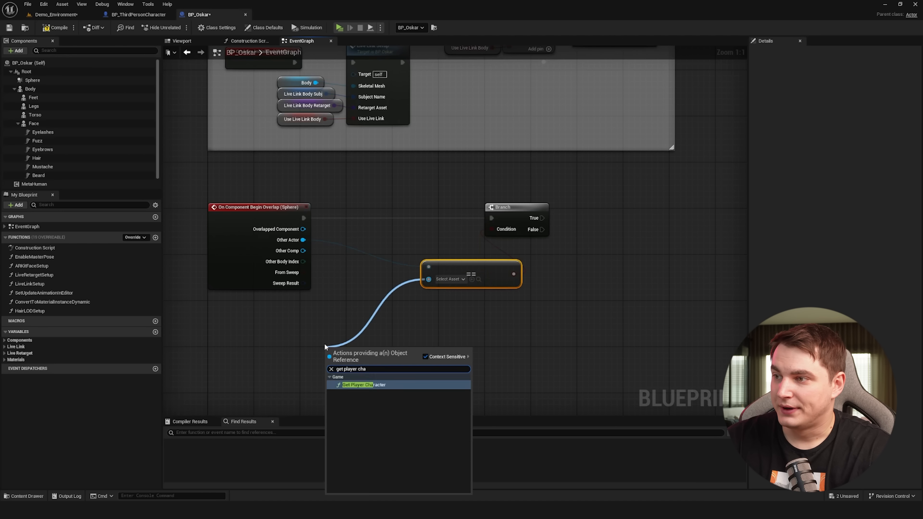
pyautogui.click(361, 375)
pyautogui.scroll(2, 381, 262)
pyautogui.moveTo(373, 257); pyautogui.dragTo(454, 257)
pyautogui.click(487, 284)
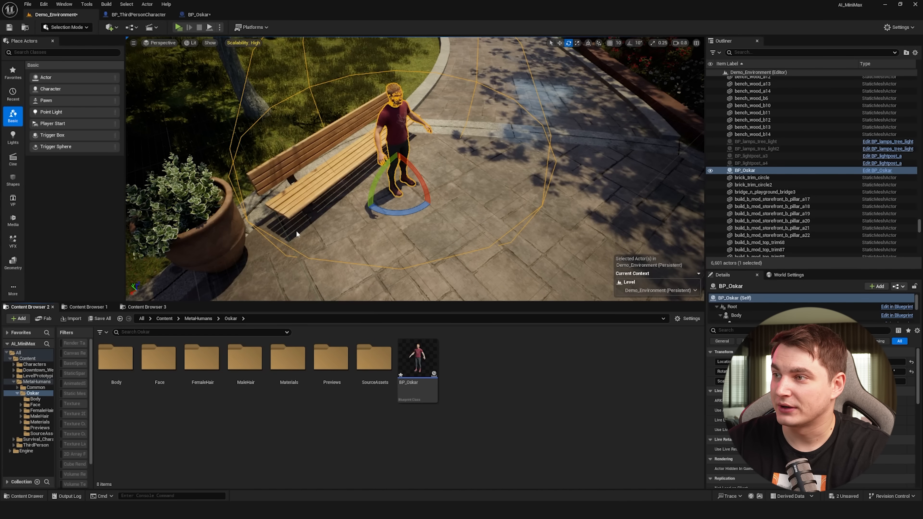
# Step: Add a new level sequence named Seq_LipSync to the park level
pyautogui.click(152, 27)
pyautogui.click(171, 41)
pyautogui.write('Seq_1')
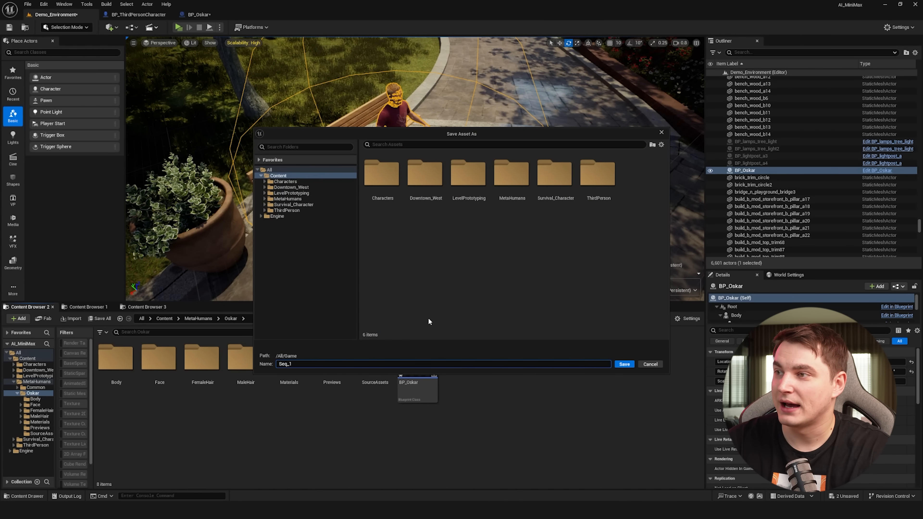
pyautogui.write('ipSync')
pyautogui.press('Return')
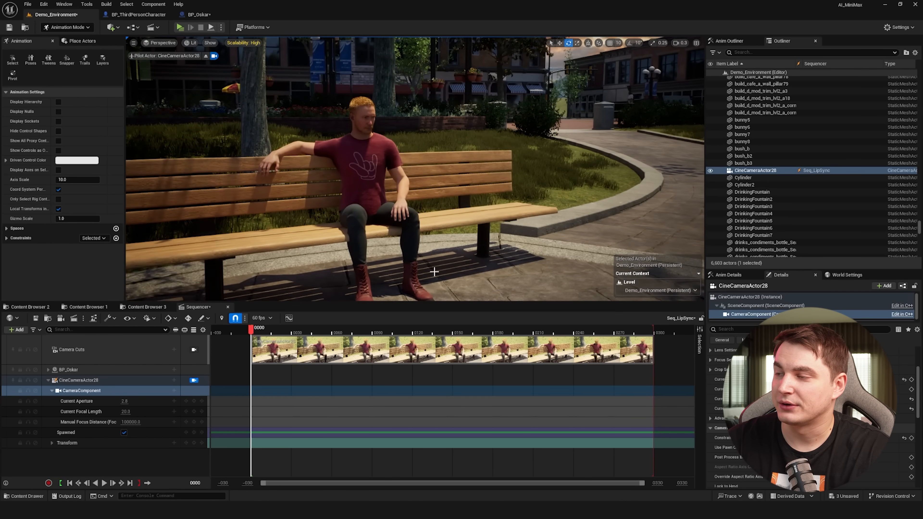
# Step: Shift the start of the camera cuts section slightly along the sequence timeline
pyautogui.rightClick(135, 349)
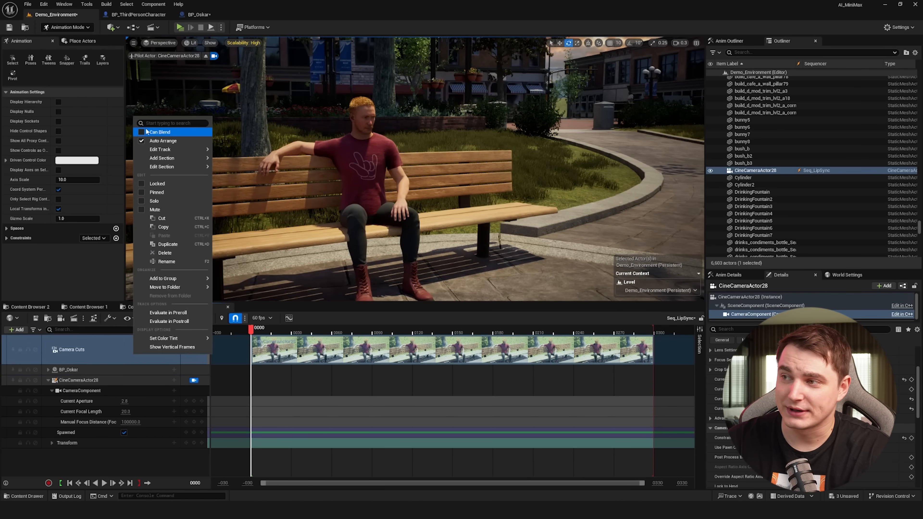
pyautogui.moveTo(252, 339); pyautogui.dragTo(263, 339)
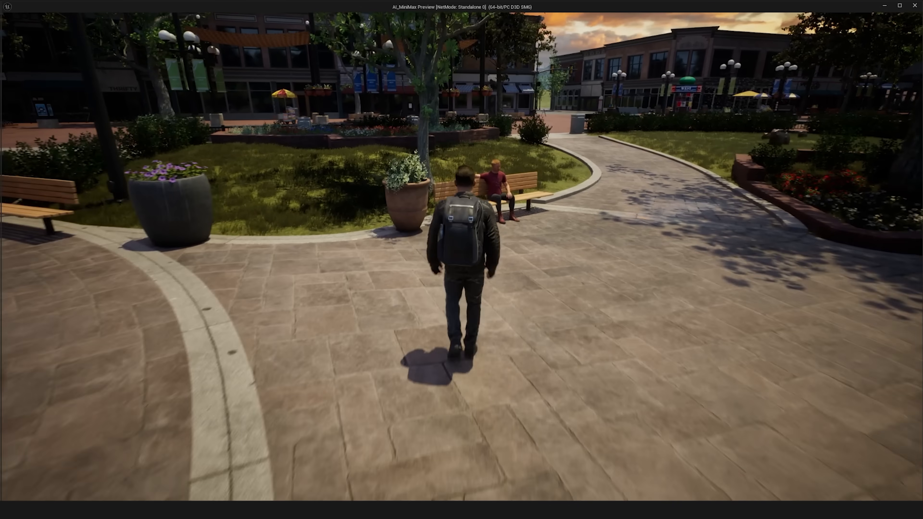
pyautogui.press('w')
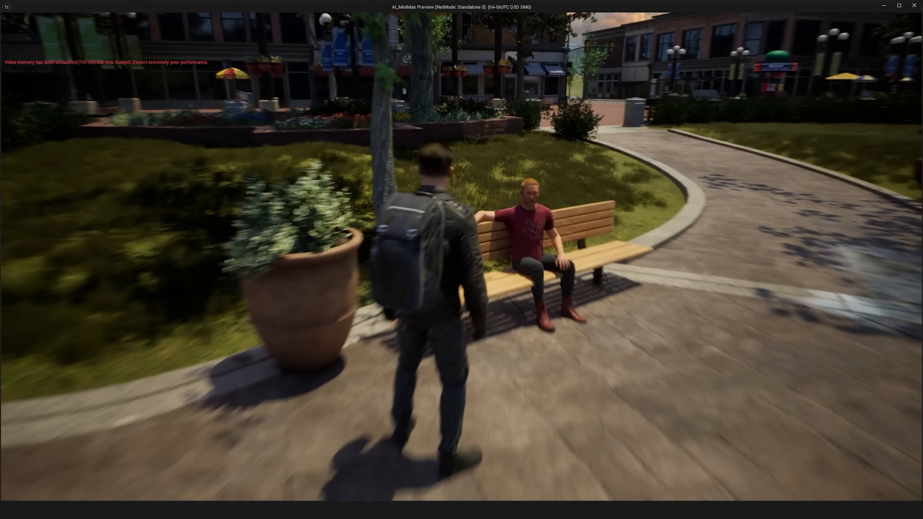